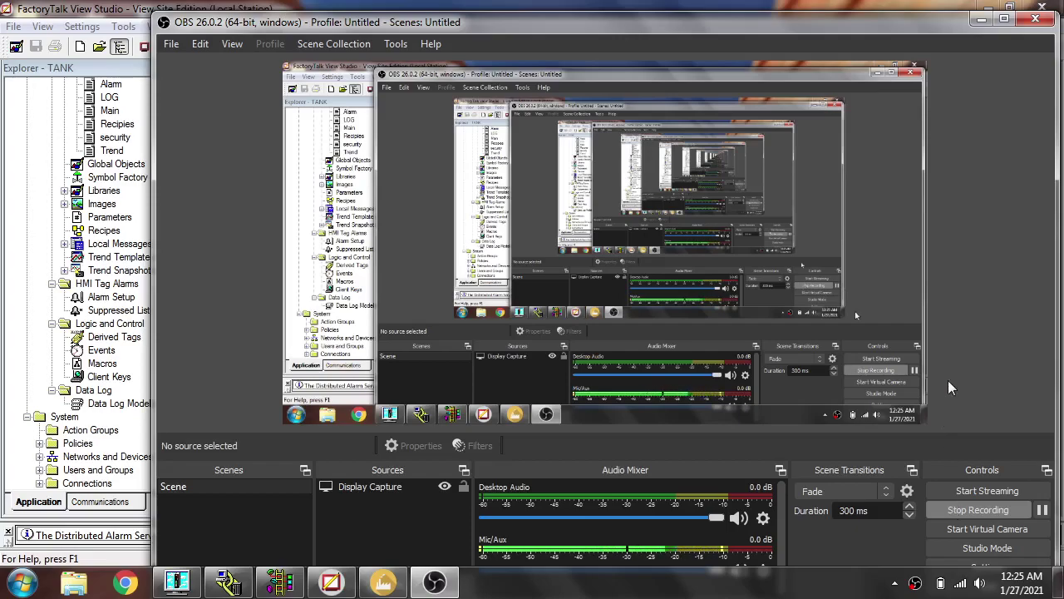
Minimize OBS Studio to reveal the FactoryTalk View Studio TANK project.
{"action": "left_click", "coordinate": [979, 20]}
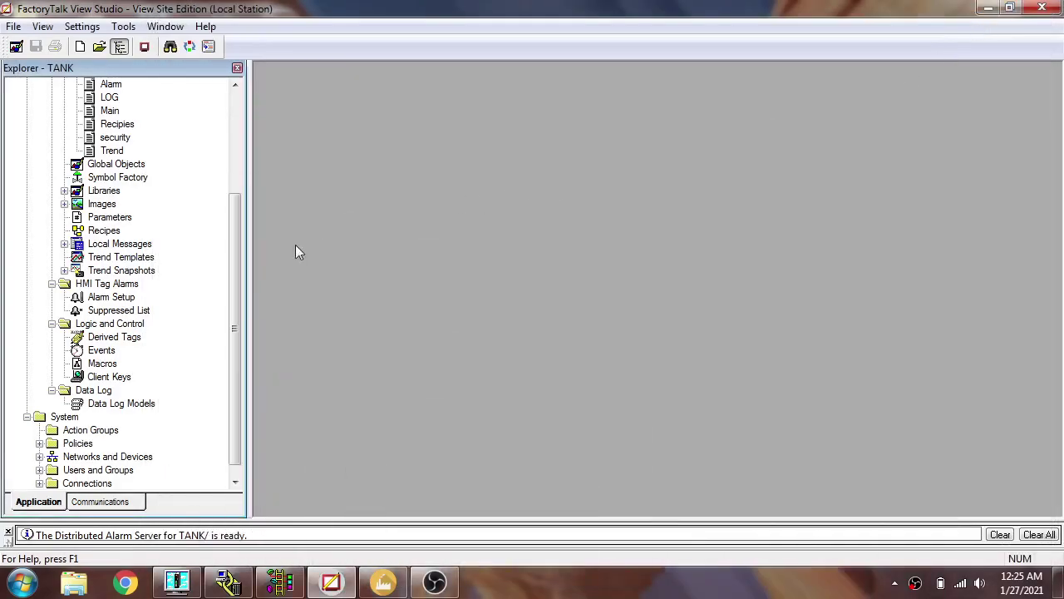
Create a data log model with description 'New', identifier NEW and an absolute logging path.
{"action": "double_click", "coordinate": [140, 403]}
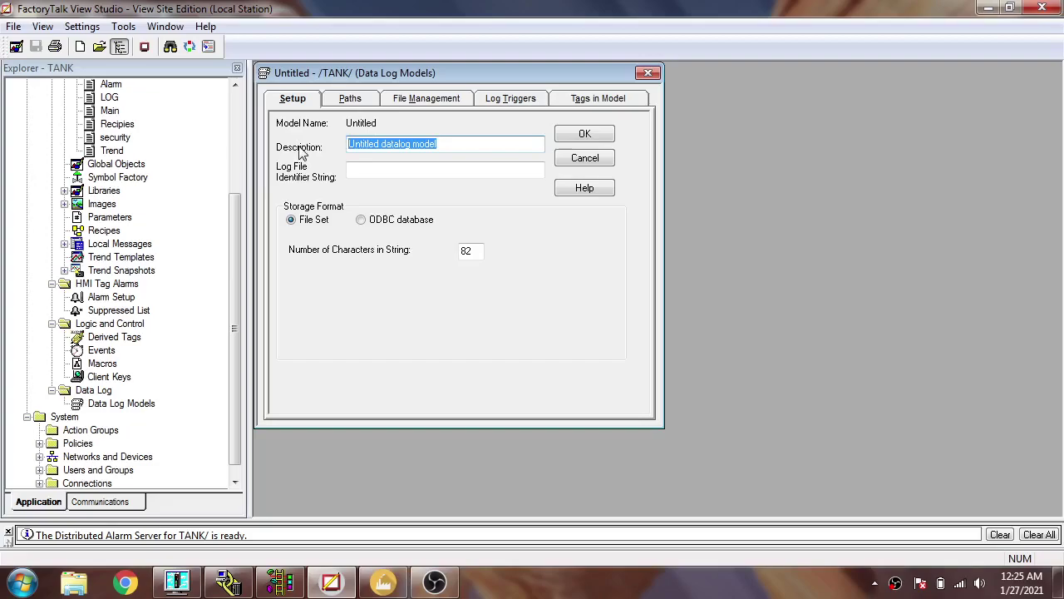
{"action": "type", "text": "New"}
{"action": "left_click", "coordinate": [356, 168]}
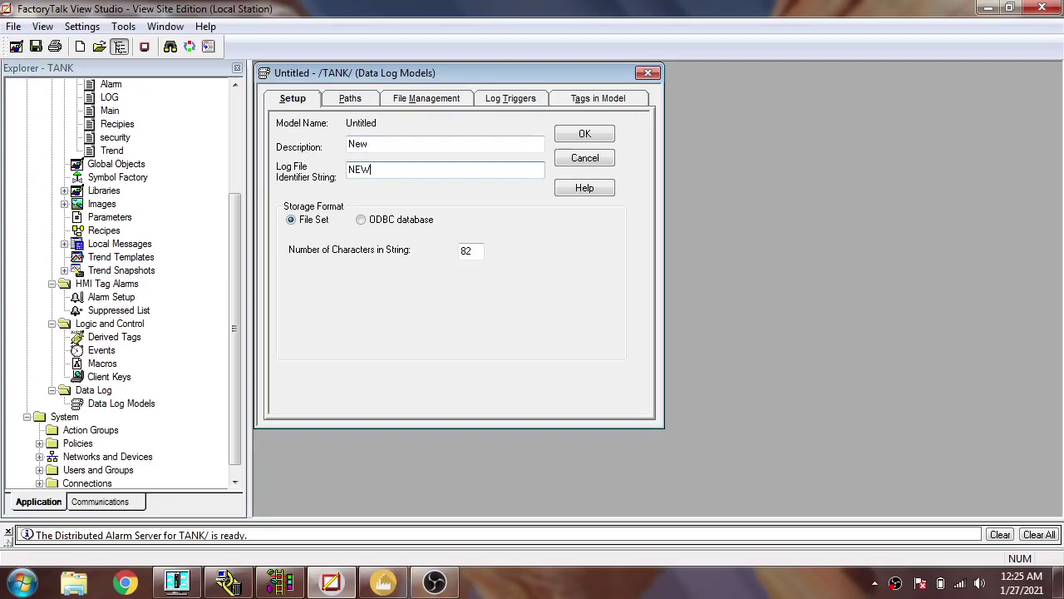
{"action": "left_click", "coordinate": [362, 99]}
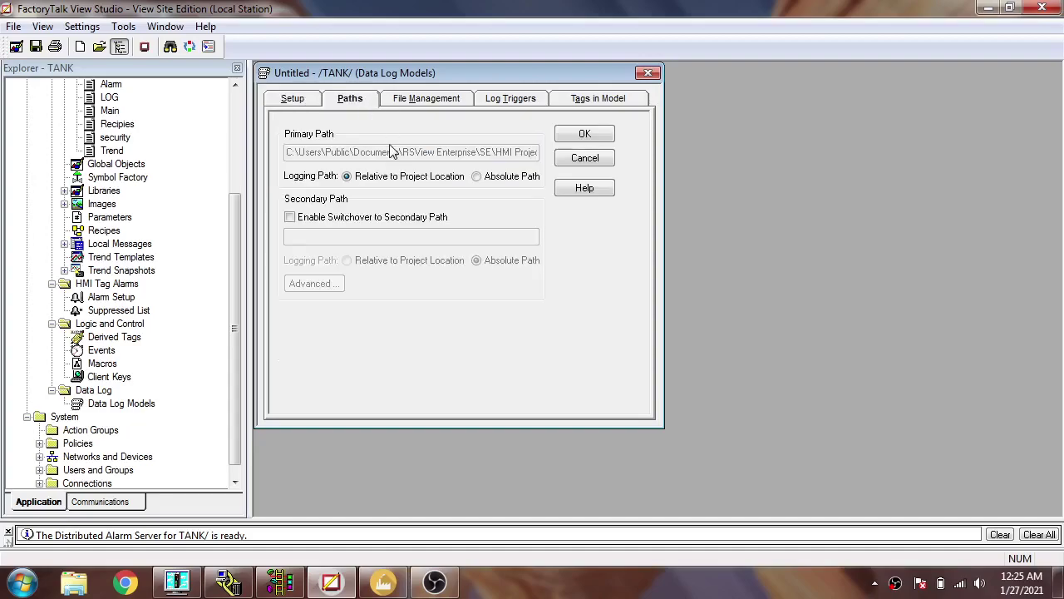
{"action": "left_click", "coordinate": [493, 177]}
Browse to the LECTURES & MOVIES (E:) drive in Explorer and copy its address E:\.
{"action": "left_click", "coordinate": [75, 581]}
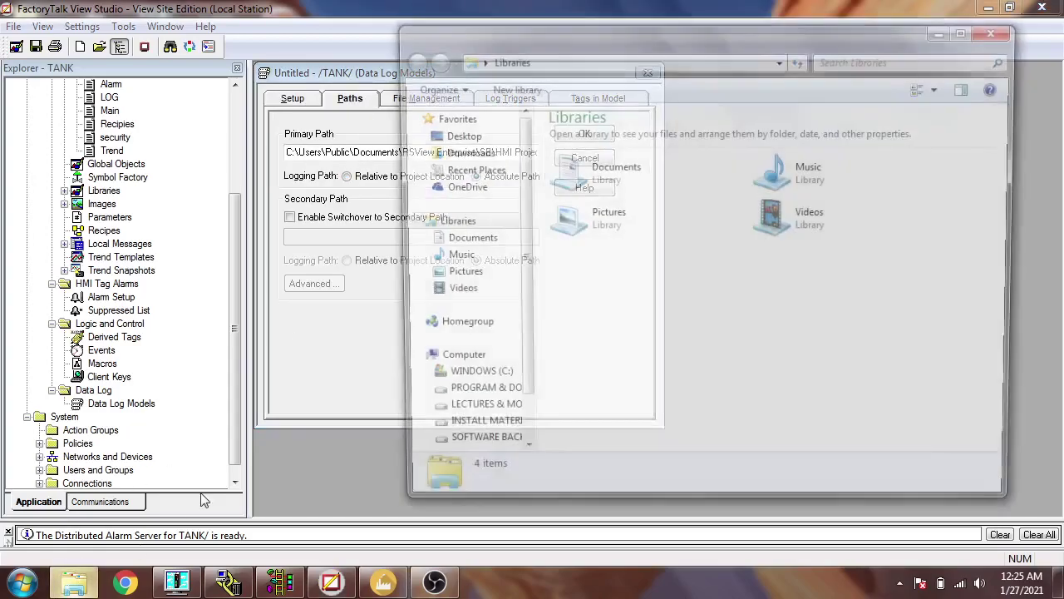
{"action": "left_click", "coordinate": [491, 397]}
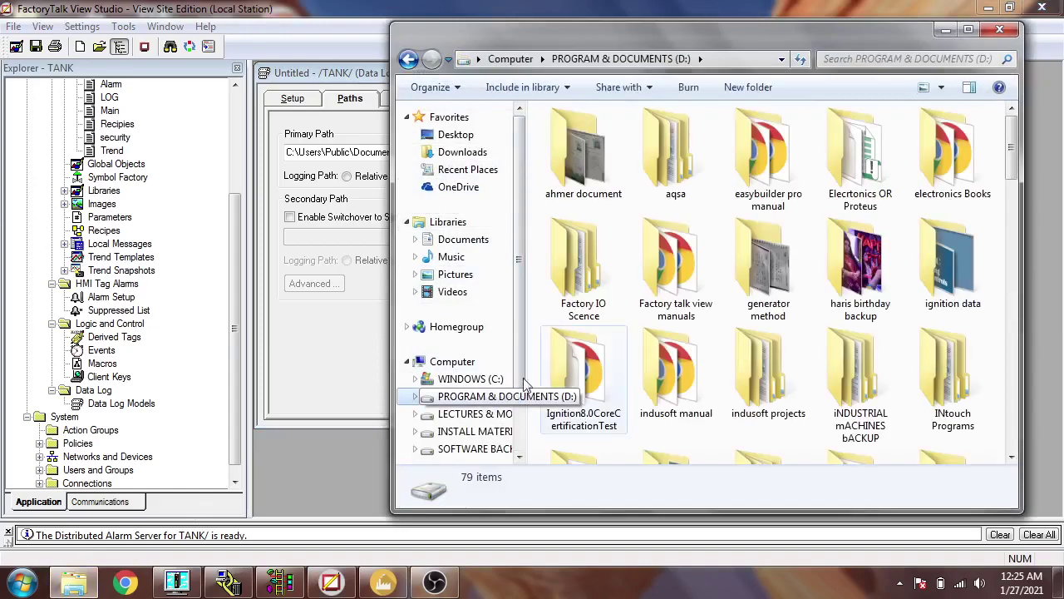
{"action": "left_click", "coordinate": [489, 416]}
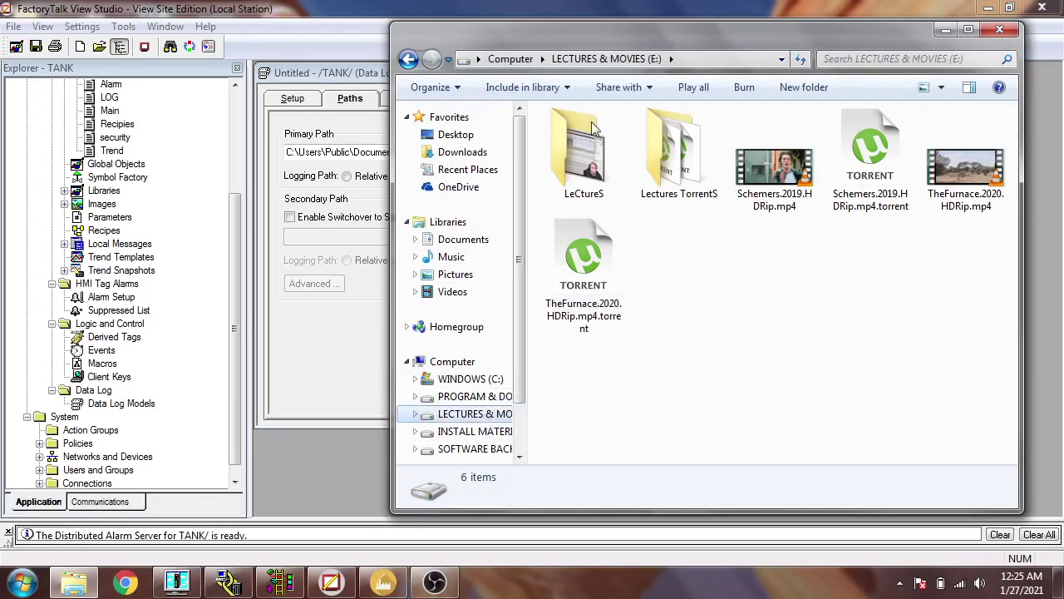
{"action": "left_click", "coordinate": [689, 59]}
{"action": "right_click", "coordinate": [628, 57]}
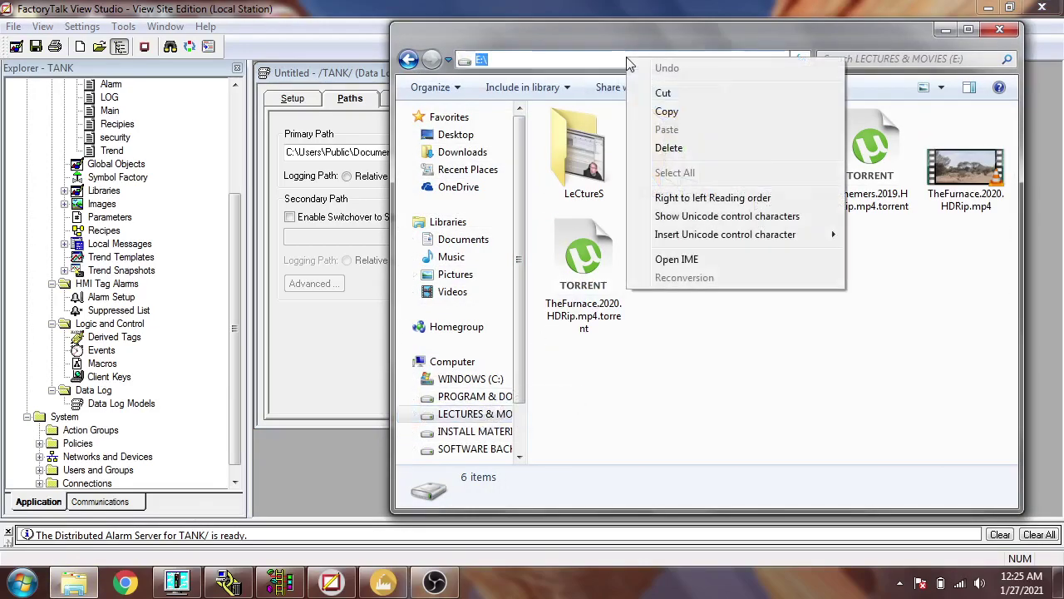
{"action": "key", "text": "Escape"}
{"action": "key", "text": "Escape"}
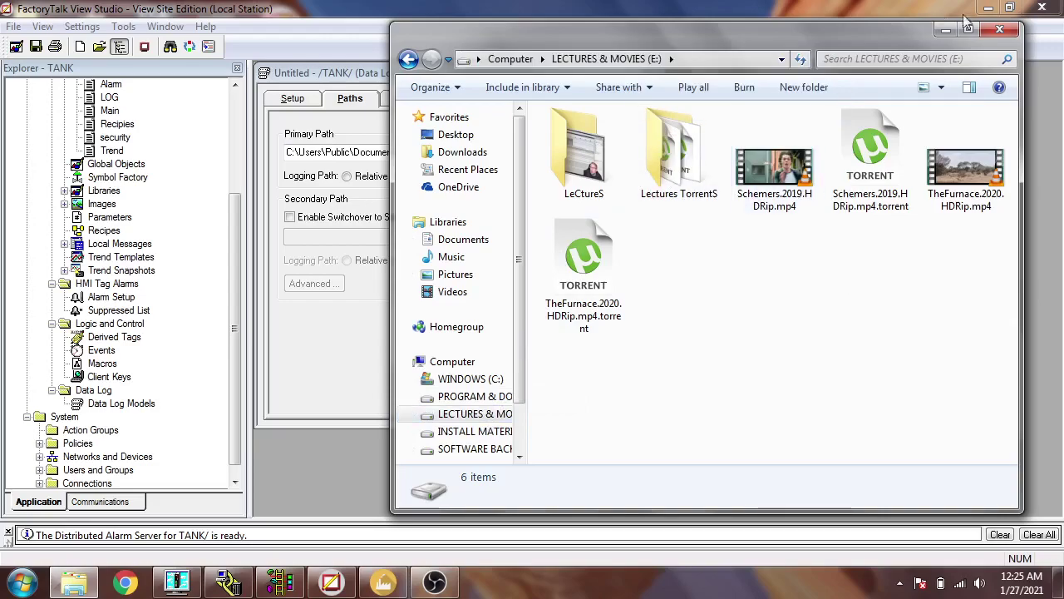
Replace the model's primary log path with the pasted E:\.
{"action": "left_click", "coordinate": [1000, 29]}
{"action": "left_click", "coordinate": [499, 152]}
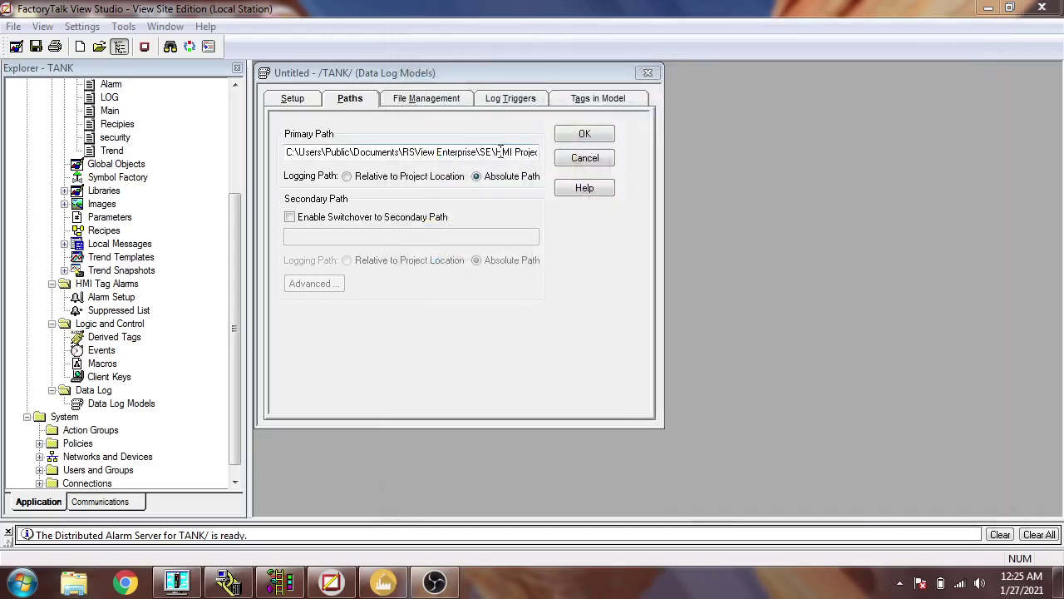
{"action": "left_click_drag", "start_coordinate": [287, 154], "coordinate": [600, 145]}
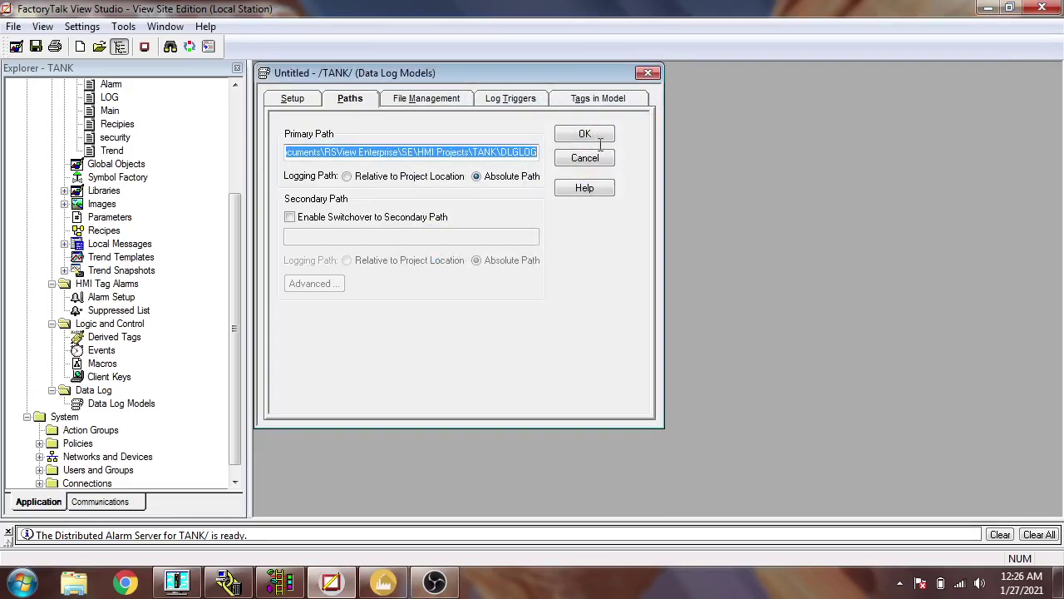
{"action": "key", "text": "BackSpace"}
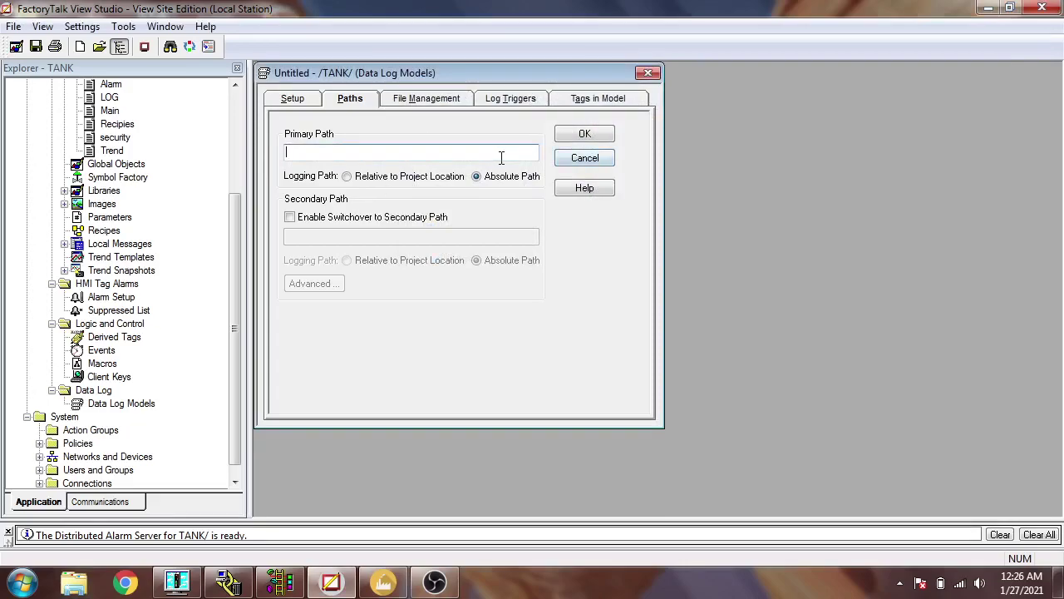
{"action": "right_click", "coordinate": [502, 158]}
{"action": "left_click", "coordinate": [516, 229]}
Have the data log model start a new log file every hour.
{"action": "left_click", "coordinate": [428, 99]}
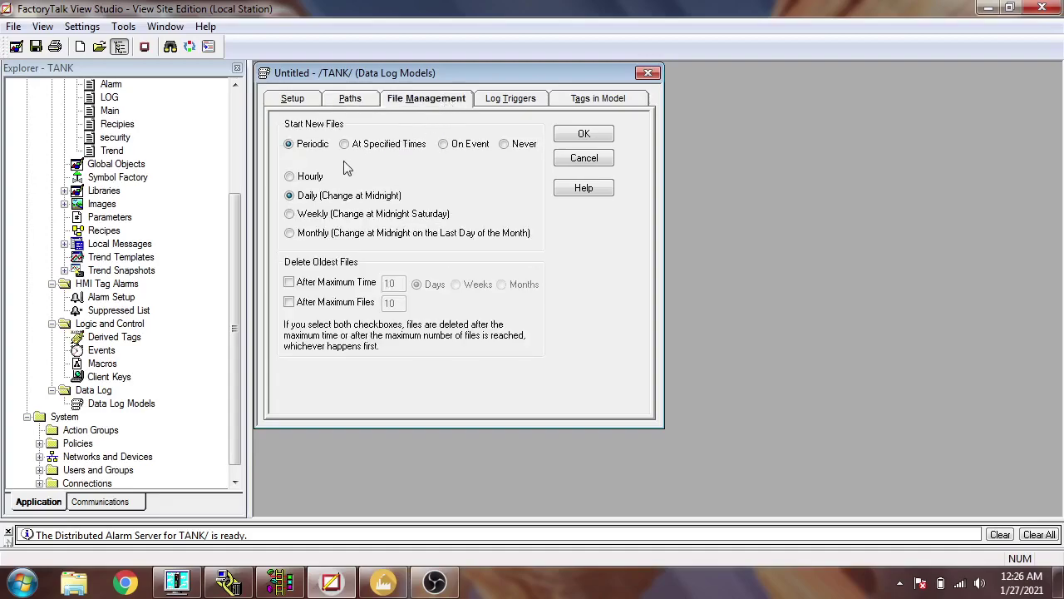
{"action": "left_click", "coordinate": [313, 178]}
{"action": "left_click", "coordinate": [498, 101]}
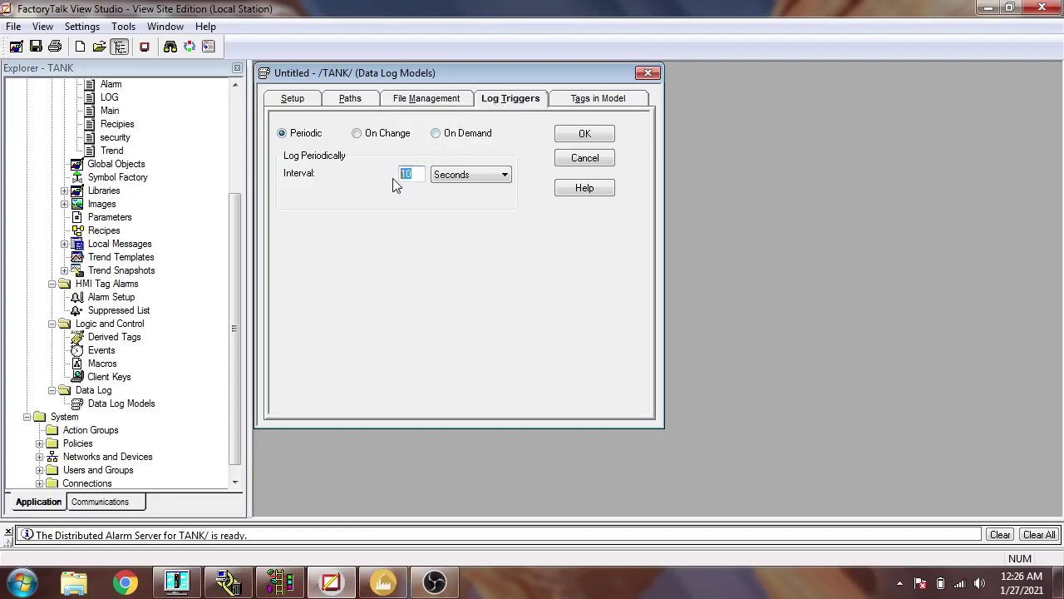
Set a 1-second logging interval and add the LEVEL and SETPOINT tags to the model.
{"action": "type", "text": "1"}
{"action": "left_click", "coordinate": [596, 100]}
{"action": "left_click", "coordinate": [531, 170]}
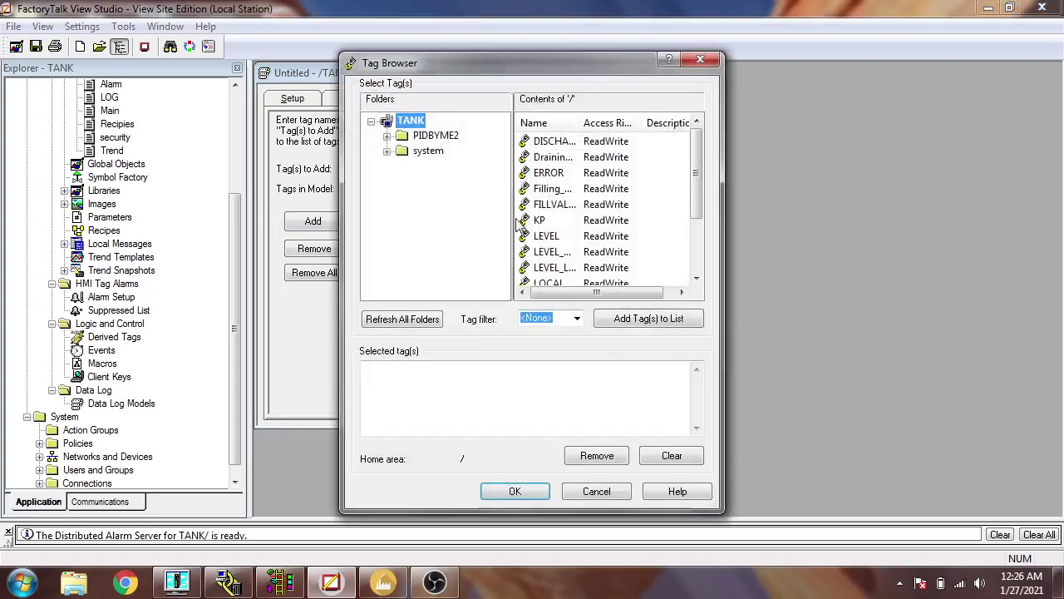
{"action": "left_click", "coordinate": [555, 236]}
{"action": "left_click", "coordinate": [649, 318]}
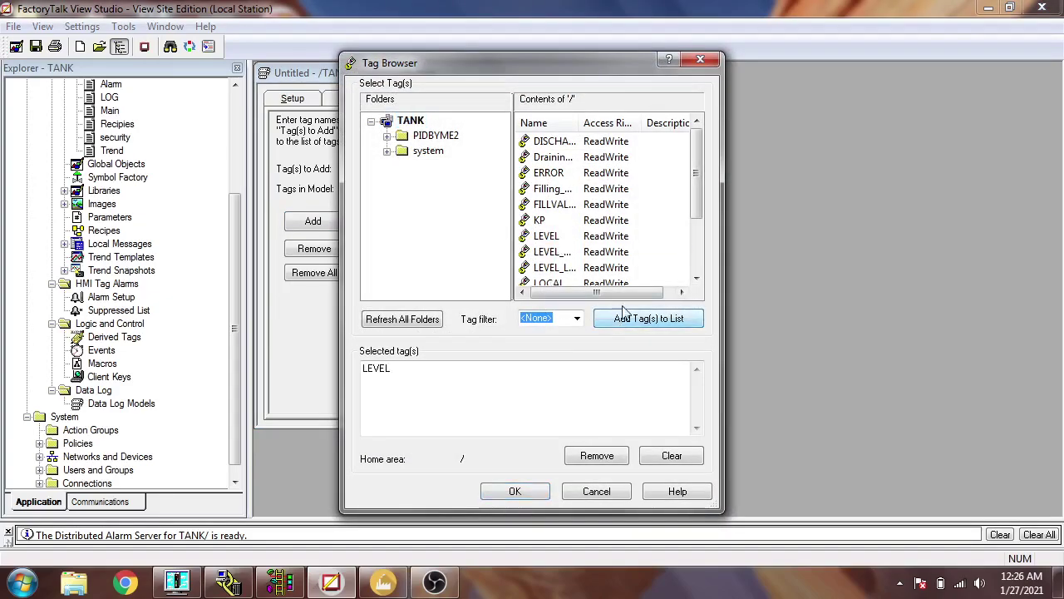
{"action": "left_click_drag", "start_coordinate": [697, 207], "coordinate": [697, 268]}
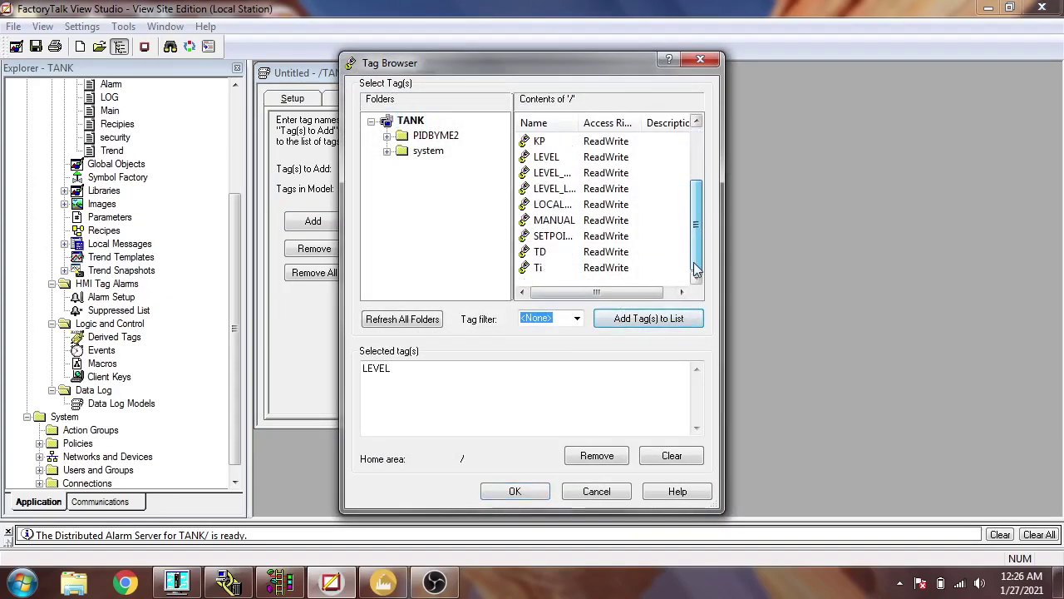
{"action": "left_click", "coordinate": [553, 236]}
{"action": "left_click", "coordinate": [609, 324]}
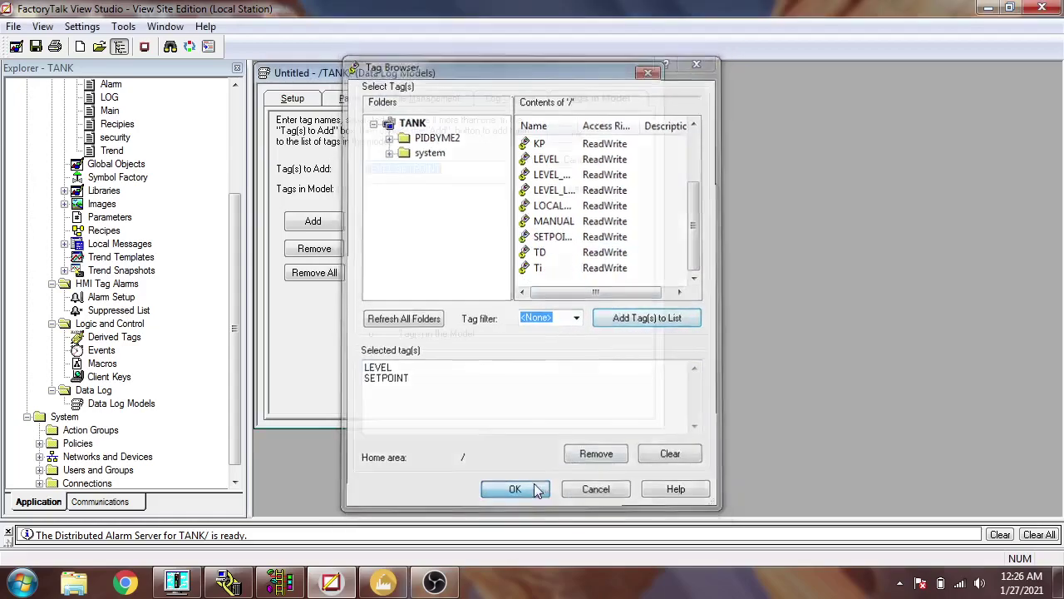
{"action": "left_click", "coordinate": [536, 491]}
{"action": "left_click", "coordinate": [328, 225]}
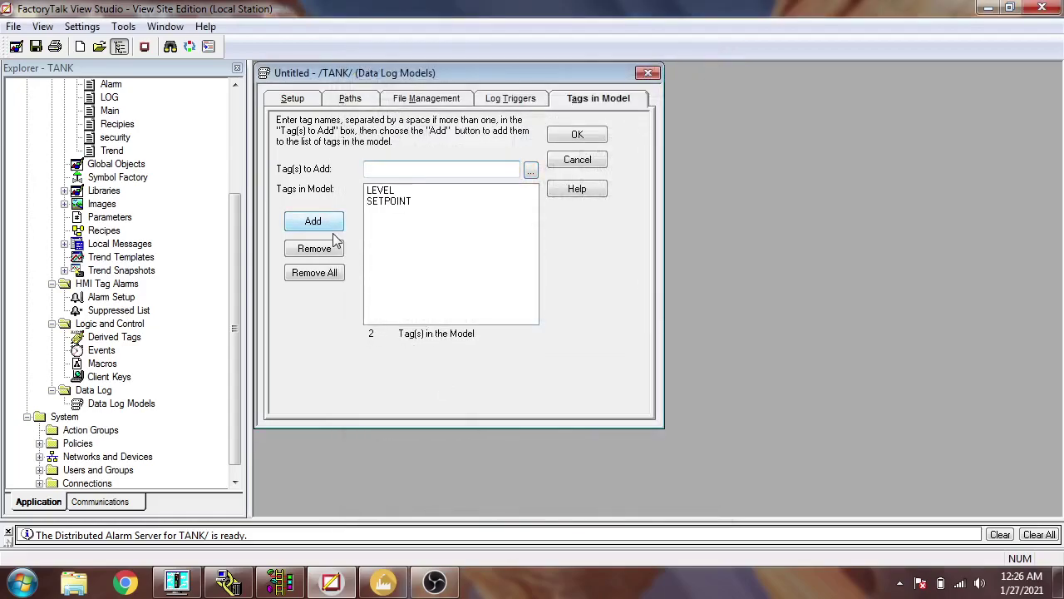
Save the data log model under the name 'new'.
{"action": "left_click", "coordinate": [306, 101]}
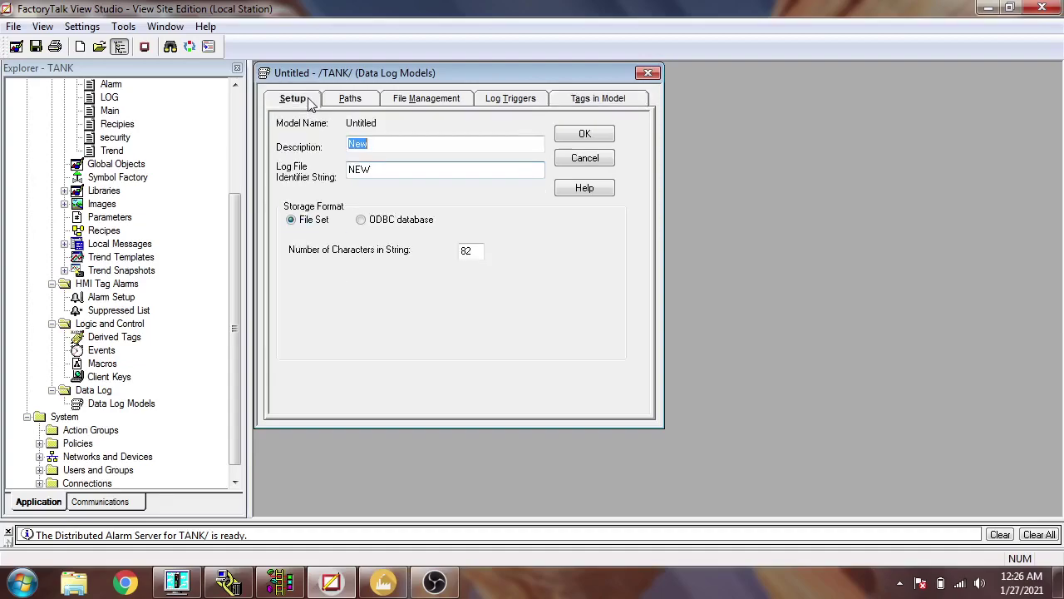
{"action": "left_click", "coordinate": [585, 137]}
{"action": "type", "text": "new"}
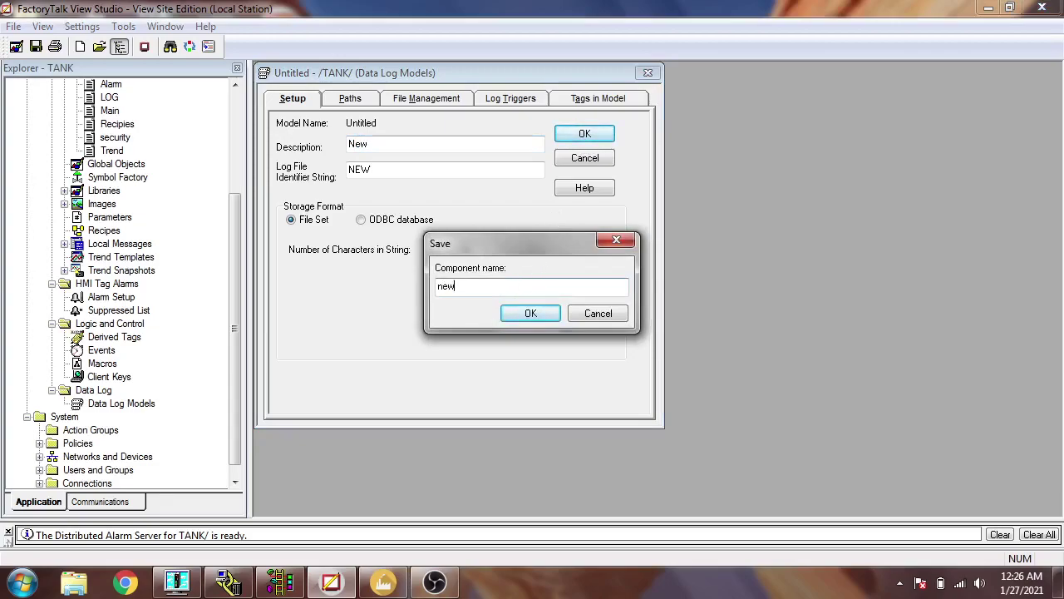
{"action": "left_click", "coordinate": [528, 316]}
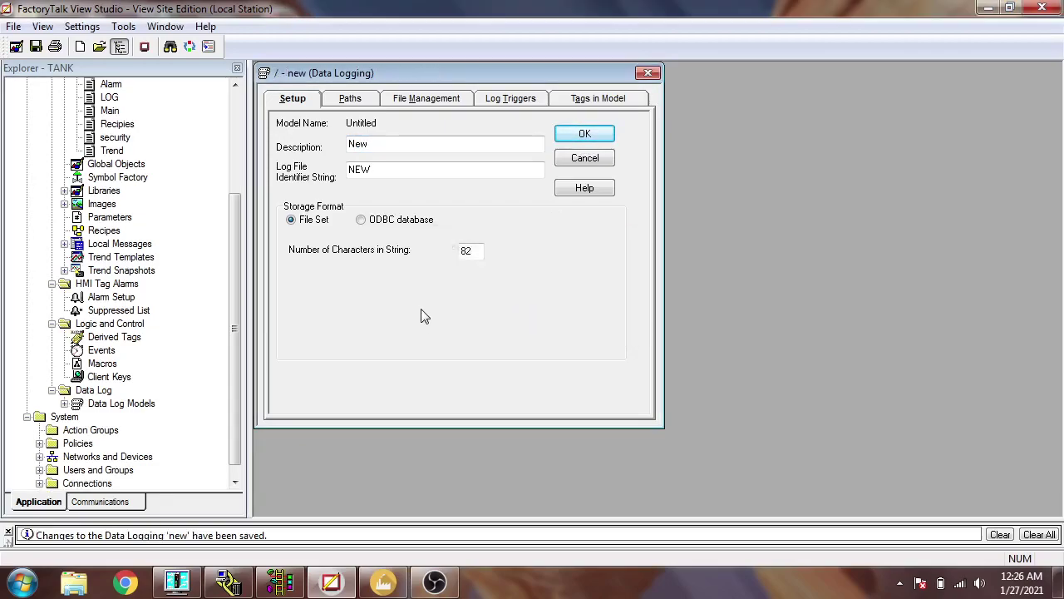
Open the LOG display and draw a new button below MAIN.
{"action": "left_click_drag", "start_coordinate": [242, 277], "coordinate": [237, 235]}
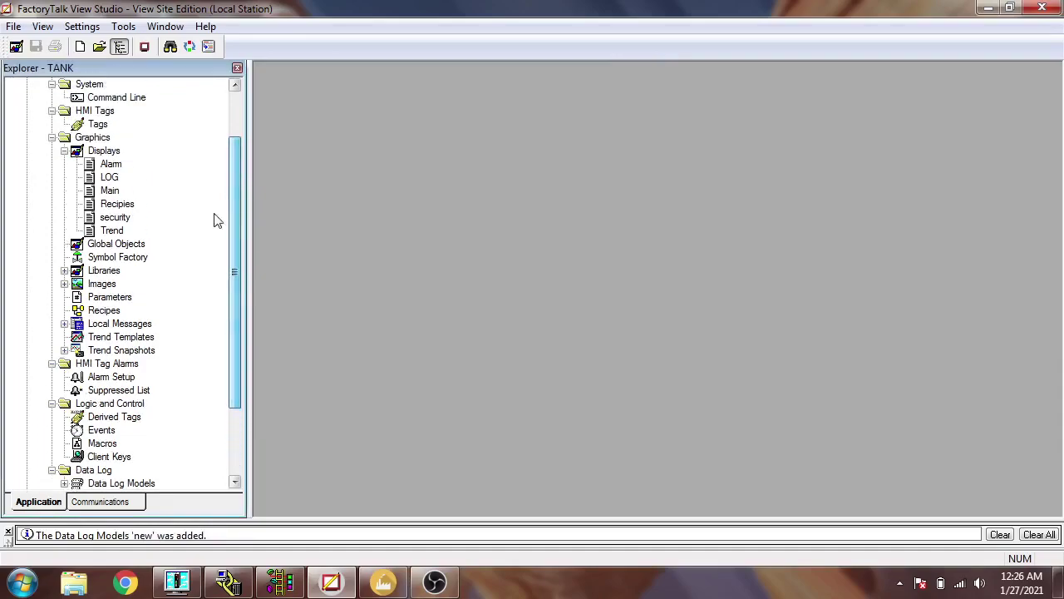
{"action": "double_click", "coordinate": [114, 179]}
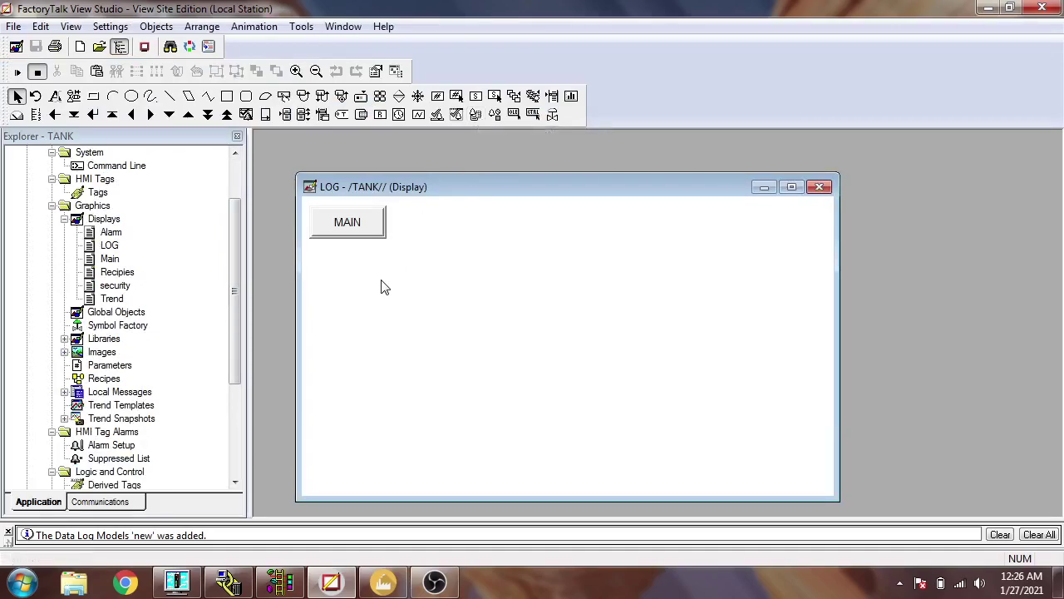
{"action": "left_click", "coordinate": [284, 95]}
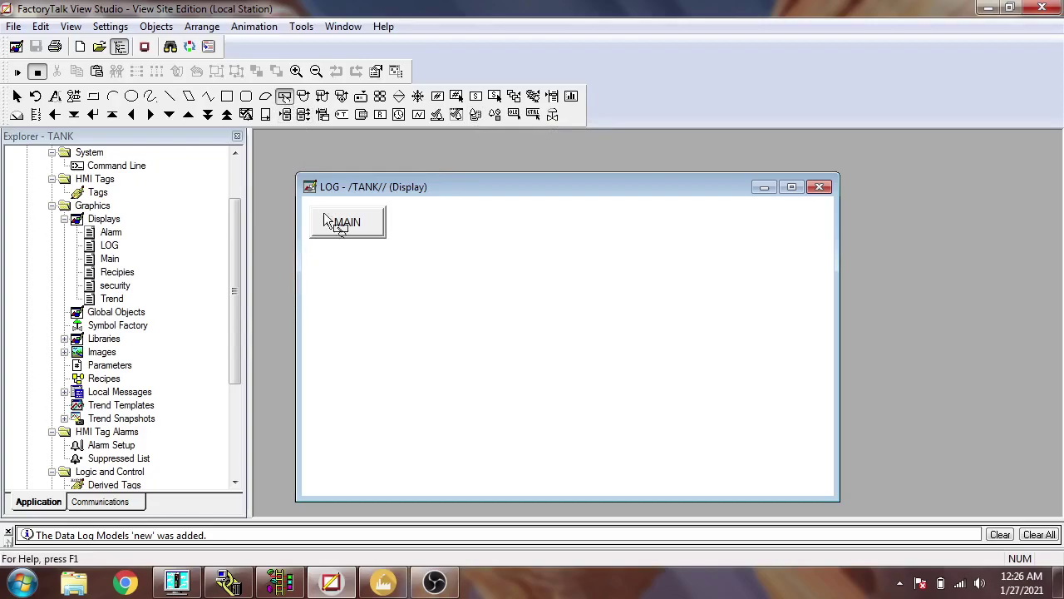
{"action": "left_click_drag", "start_coordinate": [314, 252], "coordinate": [379, 304]}
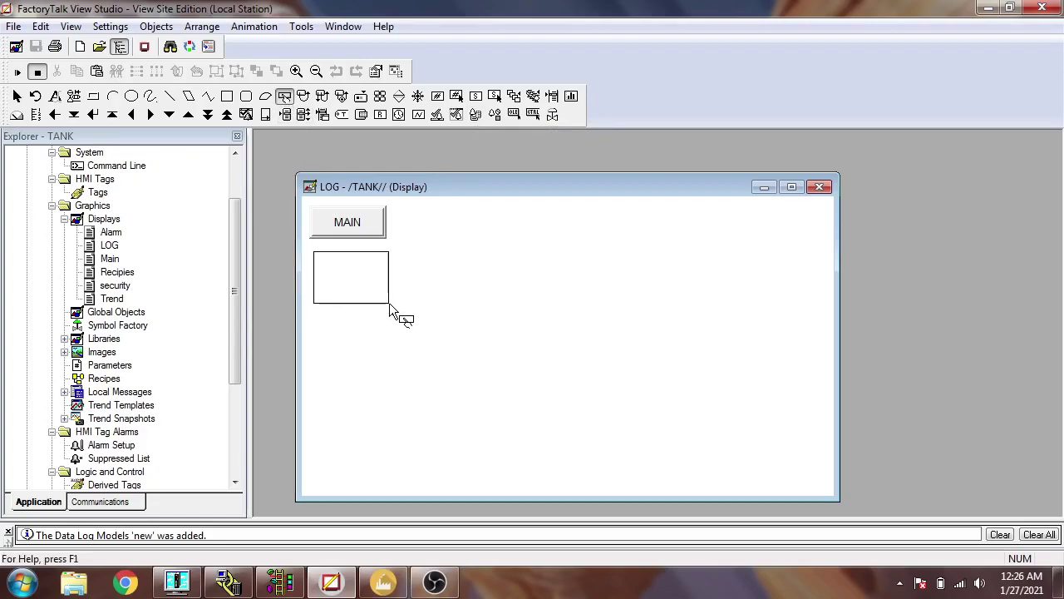
Give the new button the press command 'DataLogOn new' via the Command Wizard.
{"action": "left_click", "coordinate": [404, 96]}
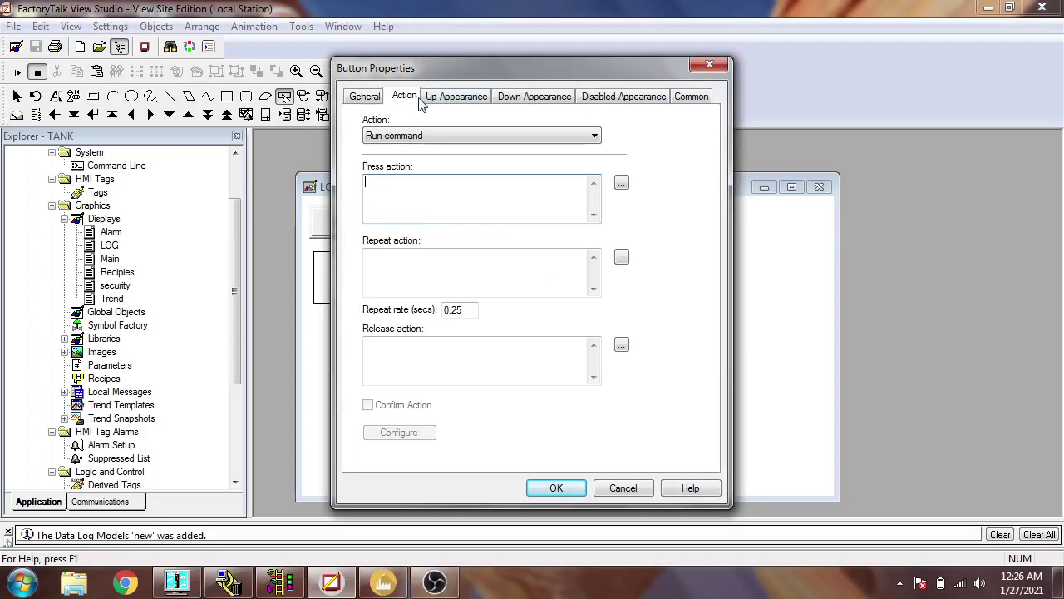
{"action": "left_click", "coordinate": [622, 185]}
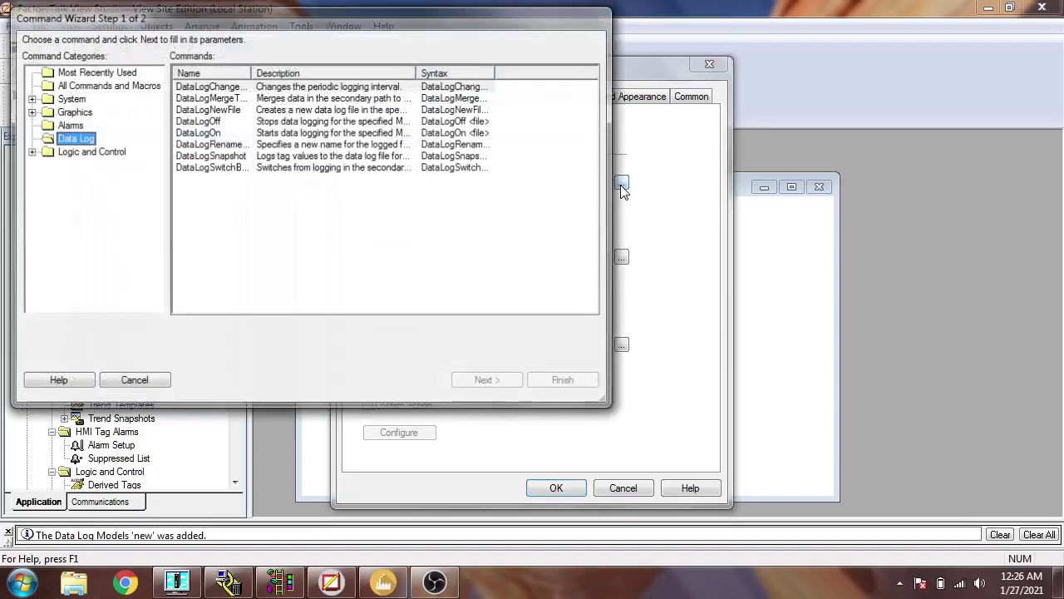
{"action": "left_click", "coordinate": [234, 137]}
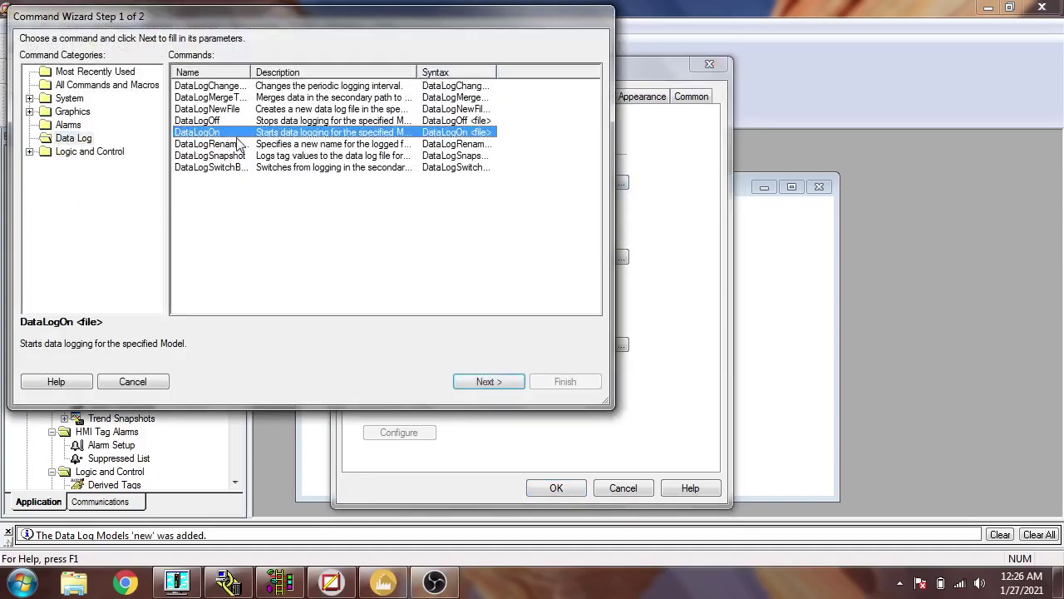
{"action": "left_click", "coordinate": [478, 383]}
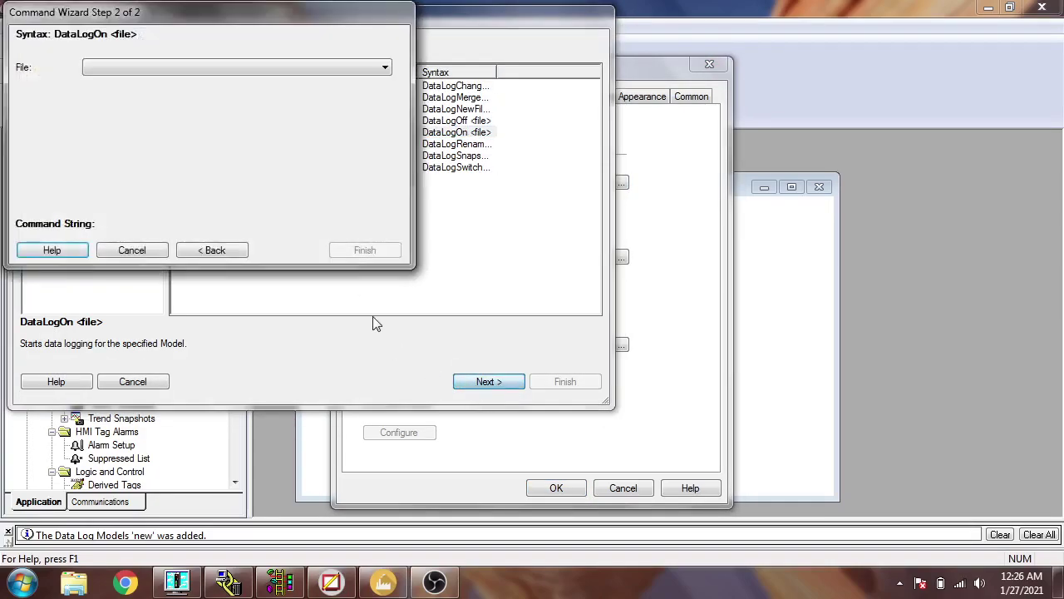
{"action": "left_click", "coordinate": [283, 73]}
{"action": "left_click", "coordinate": [356, 68]}
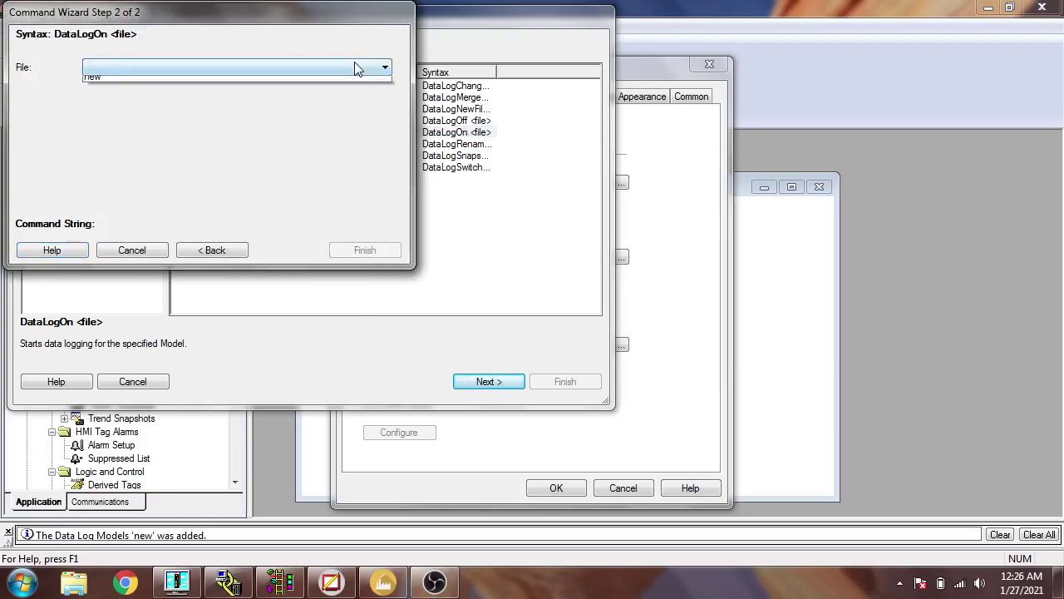
{"action": "left_click", "coordinate": [349, 83]}
{"action": "left_click", "coordinate": [366, 250]}
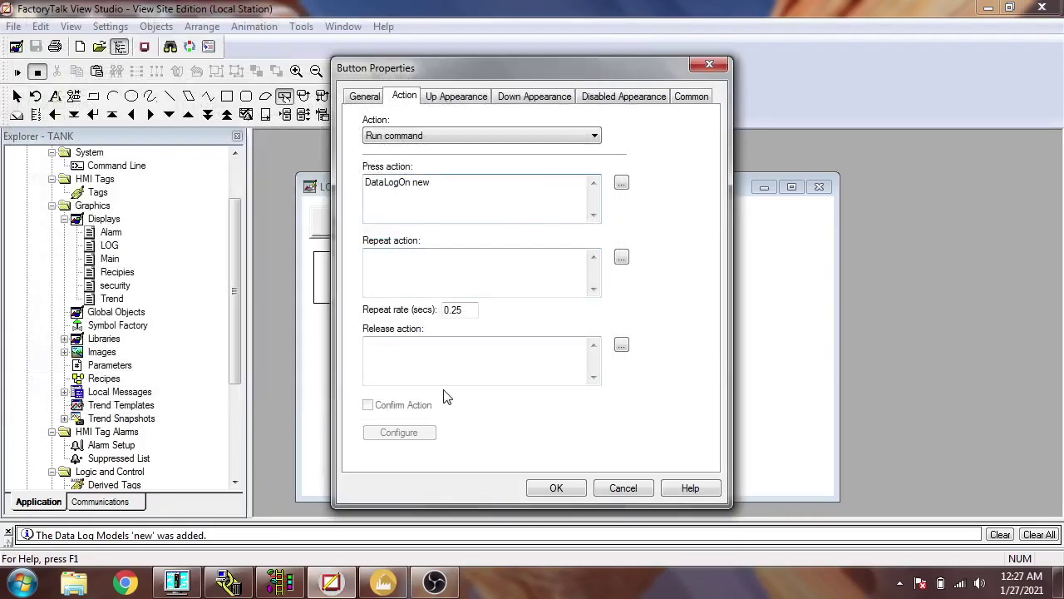
Draw a second button below the first with the press command 'DataLogOff new'.
{"action": "left_click", "coordinate": [556, 488]}
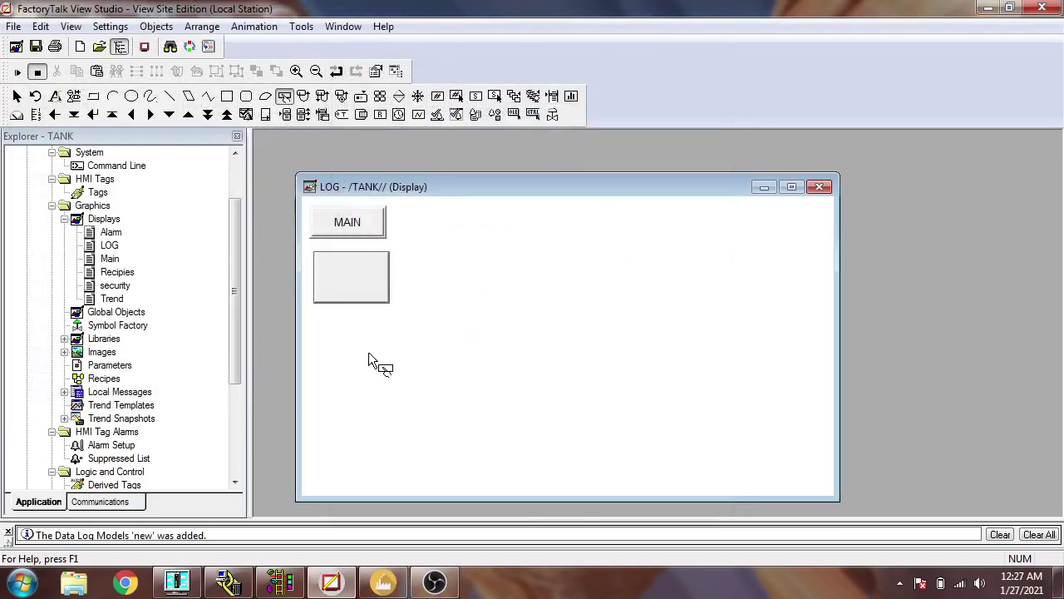
{"action": "left_click_drag", "start_coordinate": [316, 311], "coordinate": [394, 370]}
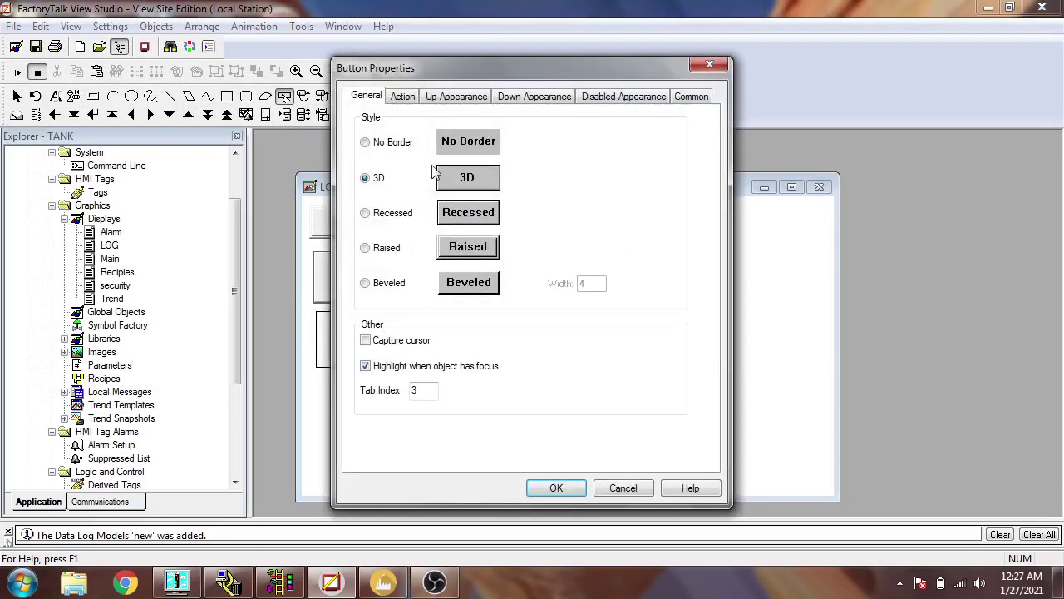
{"action": "left_click", "coordinate": [410, 101]}
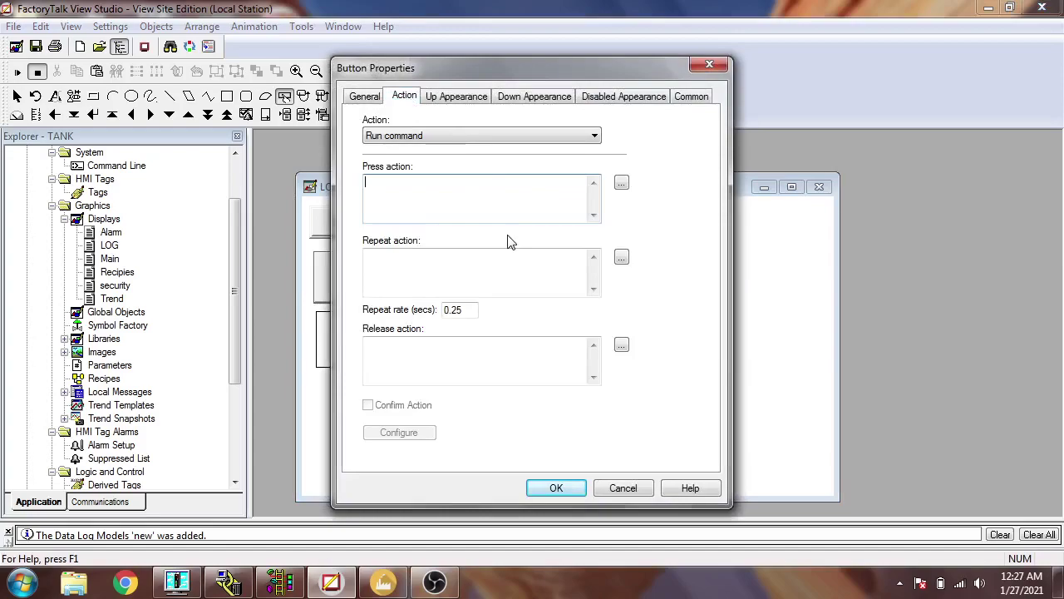
{"action": "left_click", "coordinate": [620, 184]}
{"action": "left_click", "coordinate": [208, 121]}
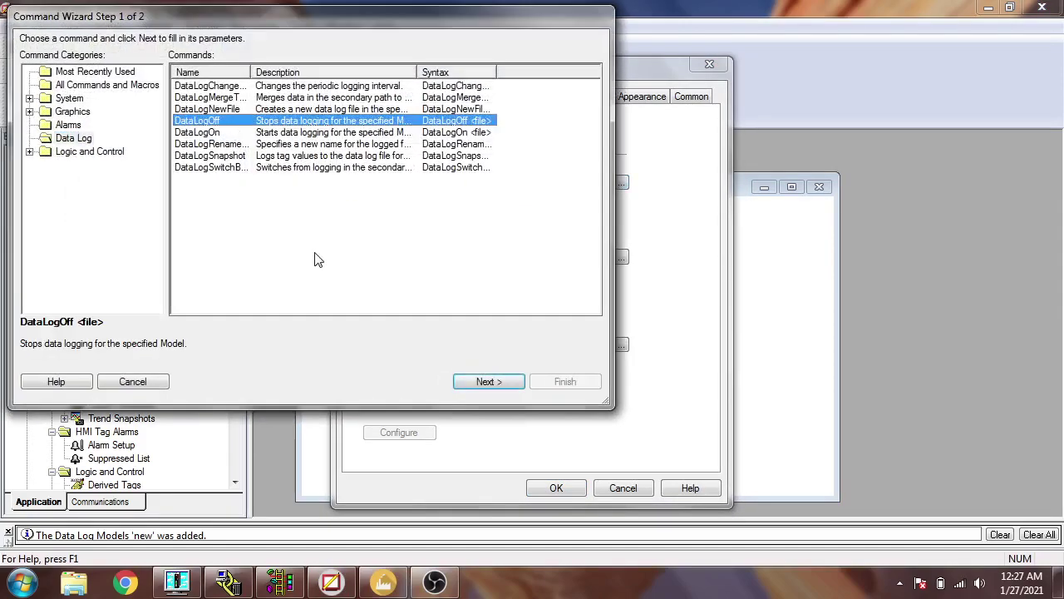
{"action": "left_click", "coordinate": [467, 379]}
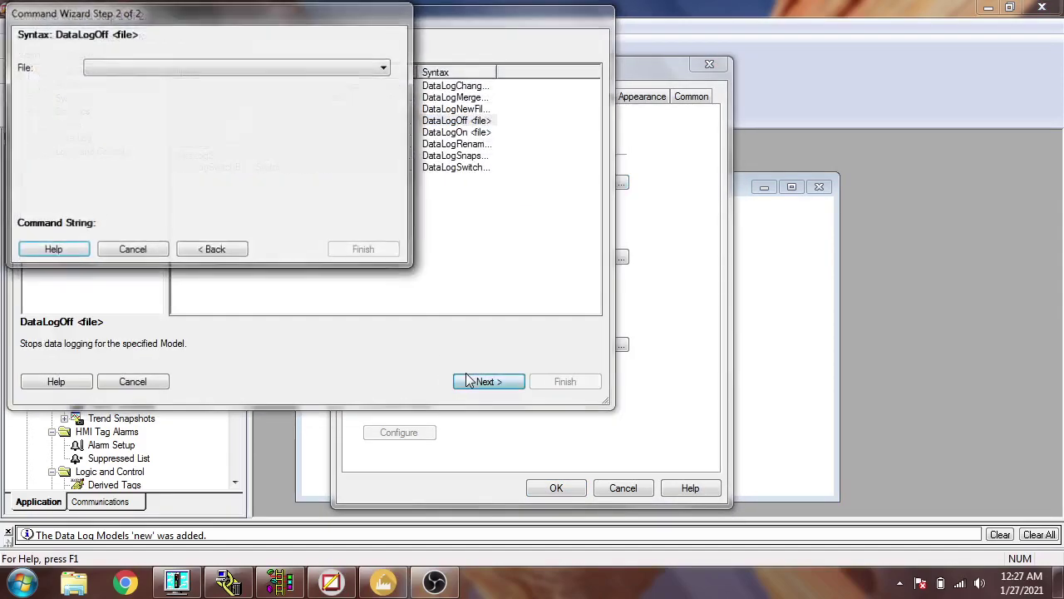
{"action": "left_click", "coordinate": [362, 71]}
{"action": "left_click", "coordinate": [358, 91]}
{"action": "left_click", "coordinate": [376, 250]}
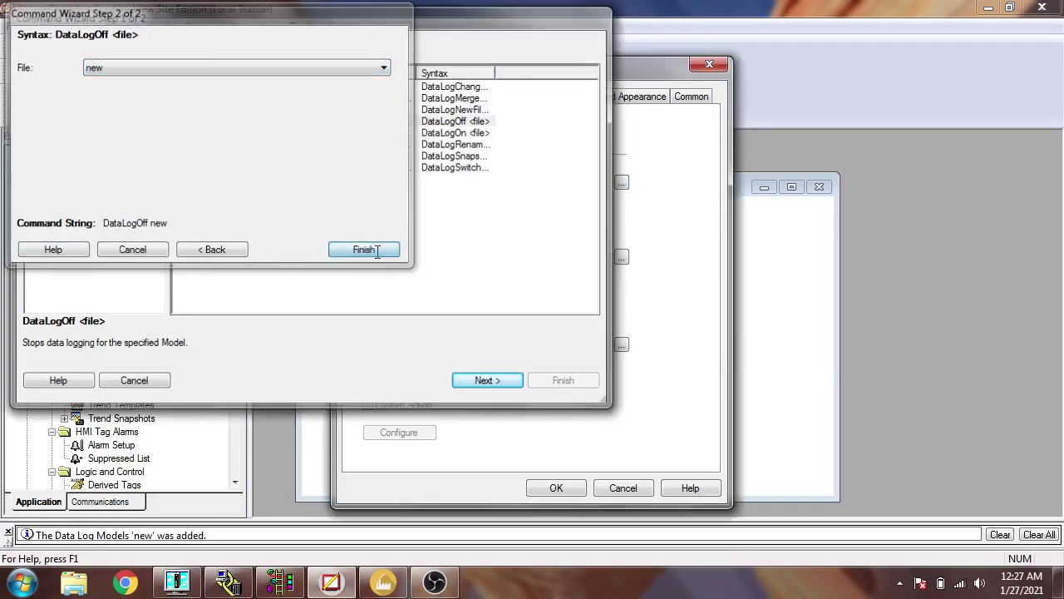
Caption the upper logging button 'Log ON'.
{"action": "left_click", "coordinate": [556, 488]}
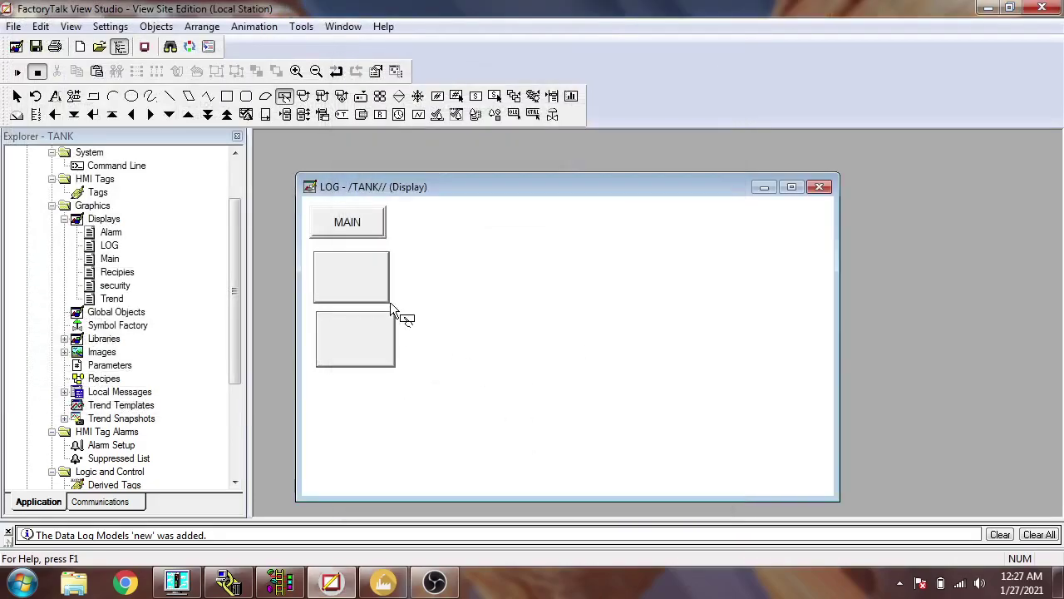
{"action": "double_click", "coordinate": [368, 283]}
{"action": "left_click", "coordinate": [454, 96]}
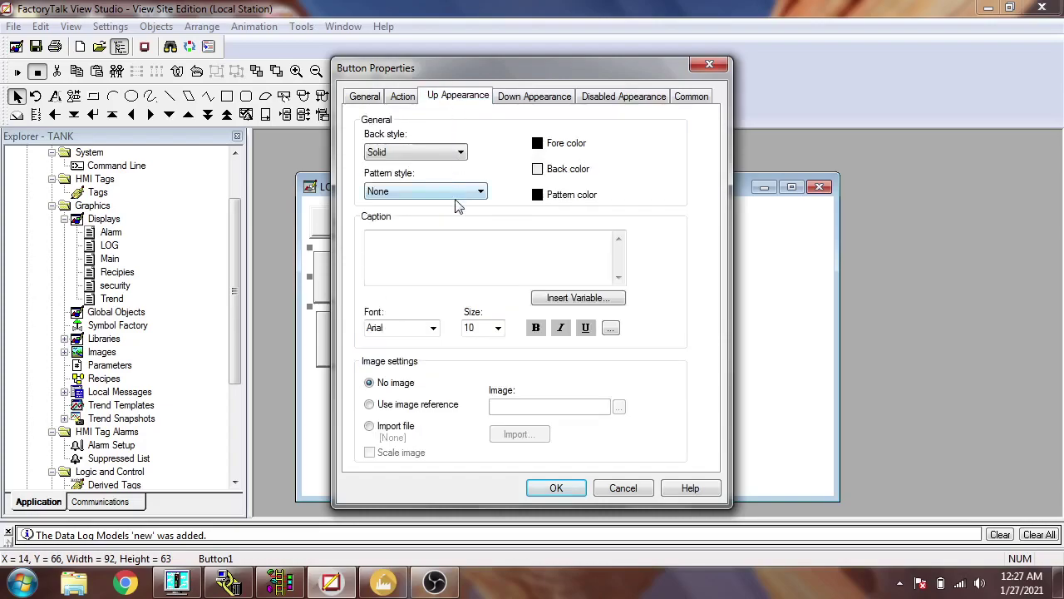
{"action": "left_click", "coordinate": [430, 250]}
{"action": "type", "text": "Log"}
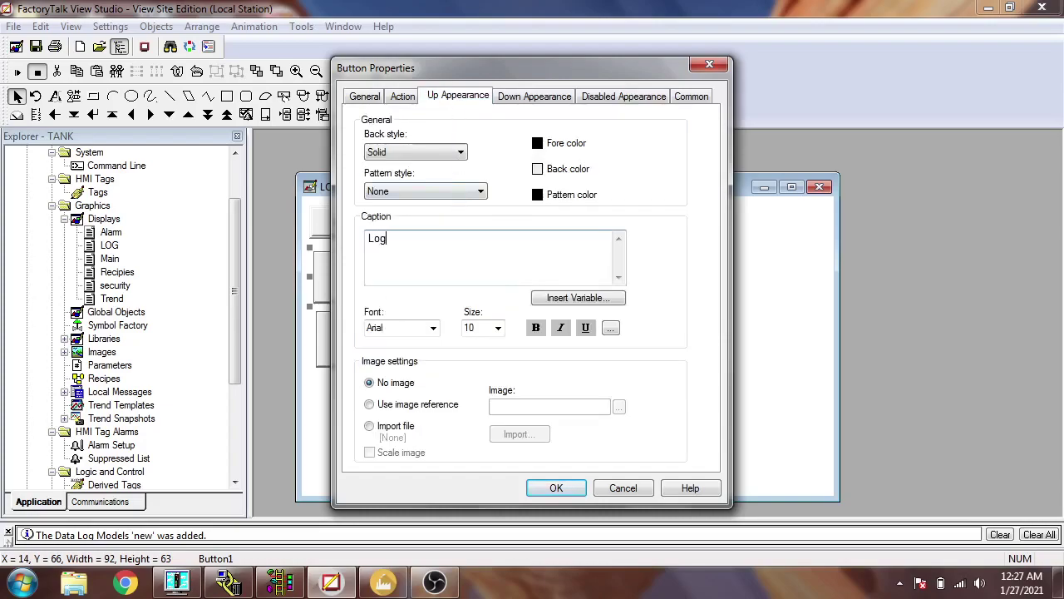
{"action": "type", "text": "ON"}
{"action": "left_click", "coordinate": [553, 488]}
Caption the lower logging button 'Log OFF'.
{"action": "double_click", "coordinate": [356, 354]}
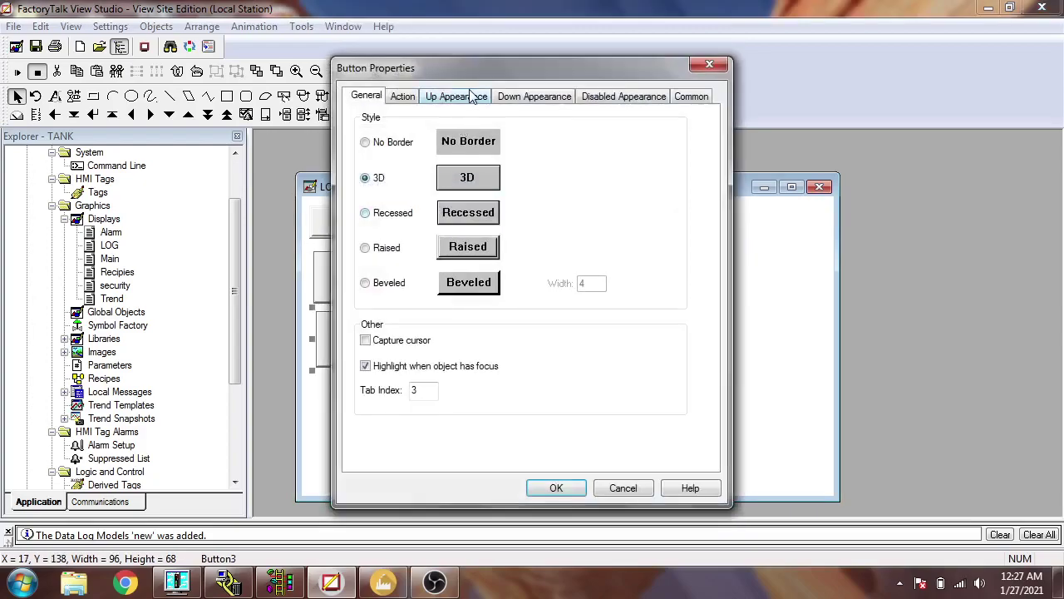
{"action": "left_click", "coordinate": [471, 97]}
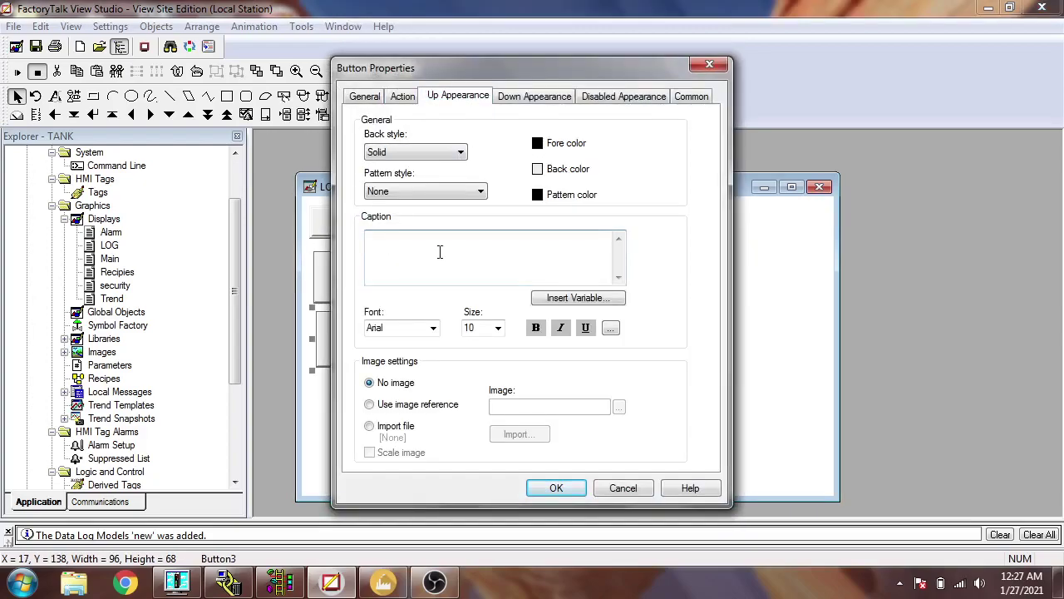
{"action": "type", "text": "LogOFF"}
{"action": "left_click", "coordinate": [553, 488]}
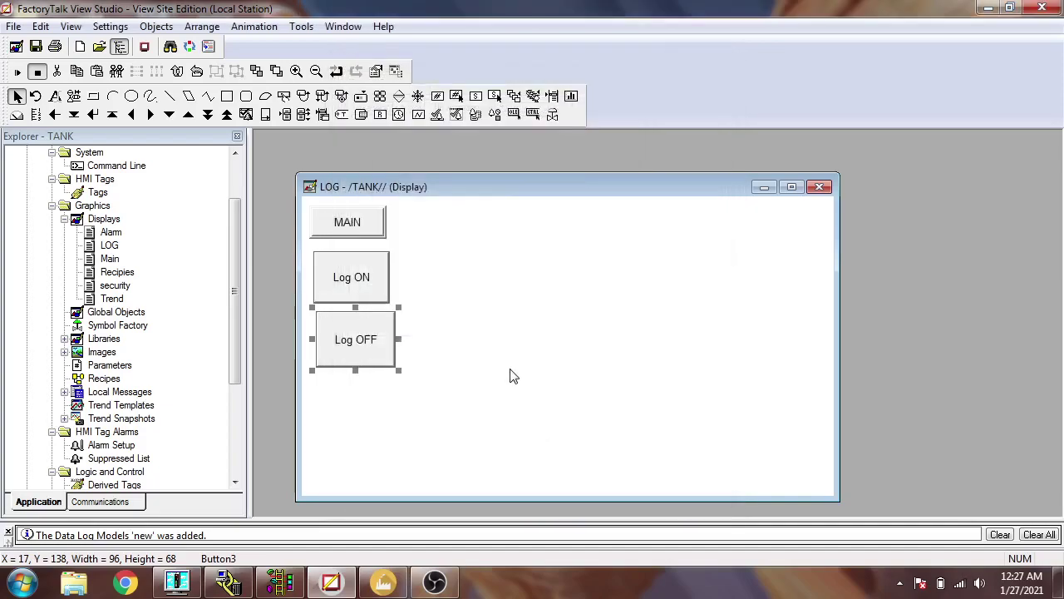
{"action": "mouse_move", "coordinate": [237, 328]}
{"action": "left_mouse_down"}
{"action": "mouse_move", "coordinate": [238, 420]}
{"action": "mouse_move", "coordinate": [237, 228]}
{"action": "left_mouse_up"}
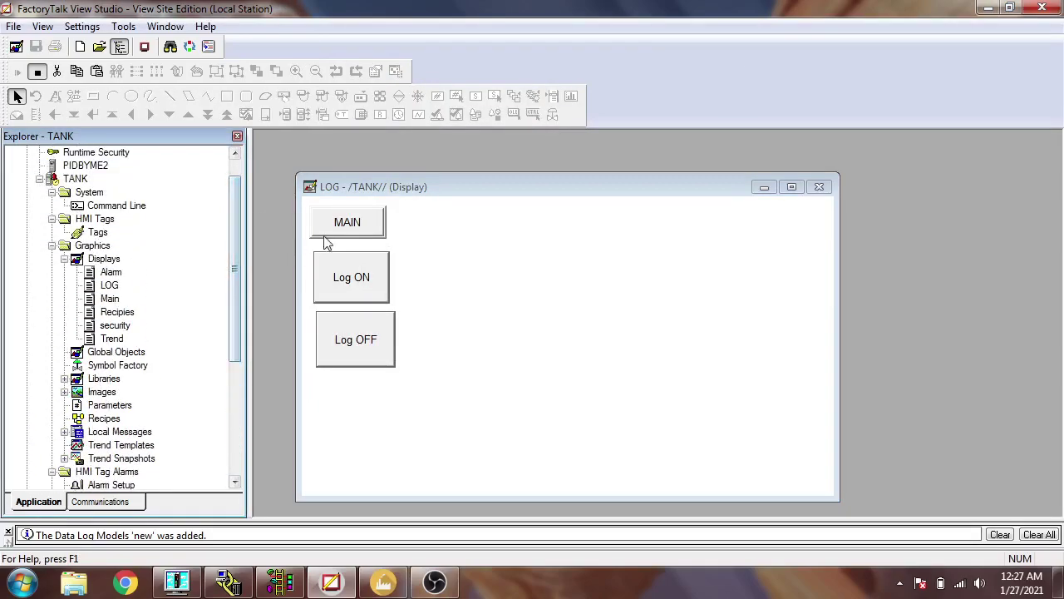
Save the LOG display and run the TANK.cli client configuration.
{"action": "left_click", "coordinate": [404, 308]}
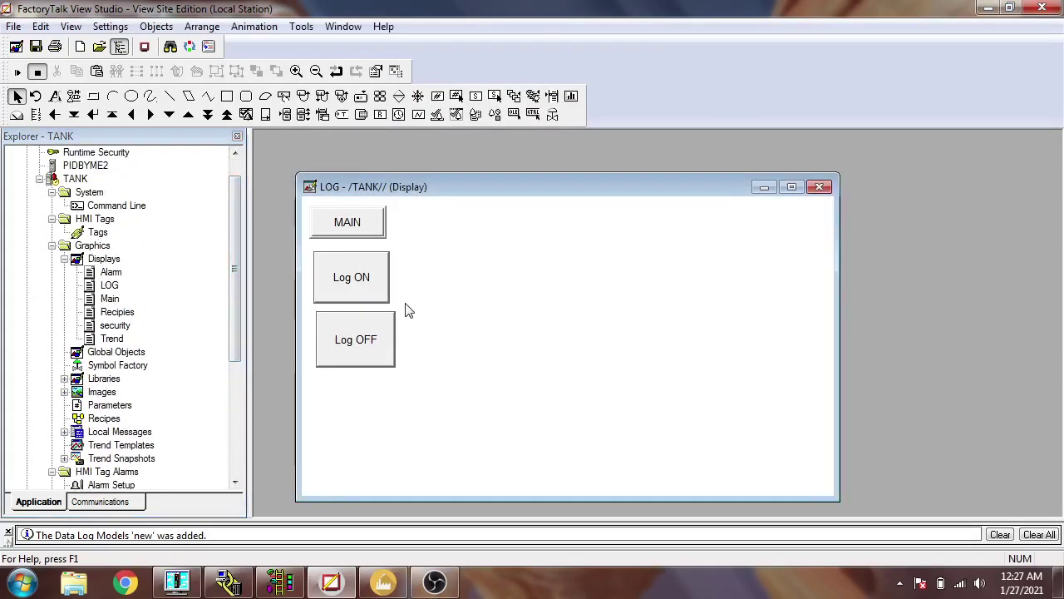
{"action": "left_click", "coordinate": [36, 46]}
{"action": "left_click", "coordinate": [144, 46]}
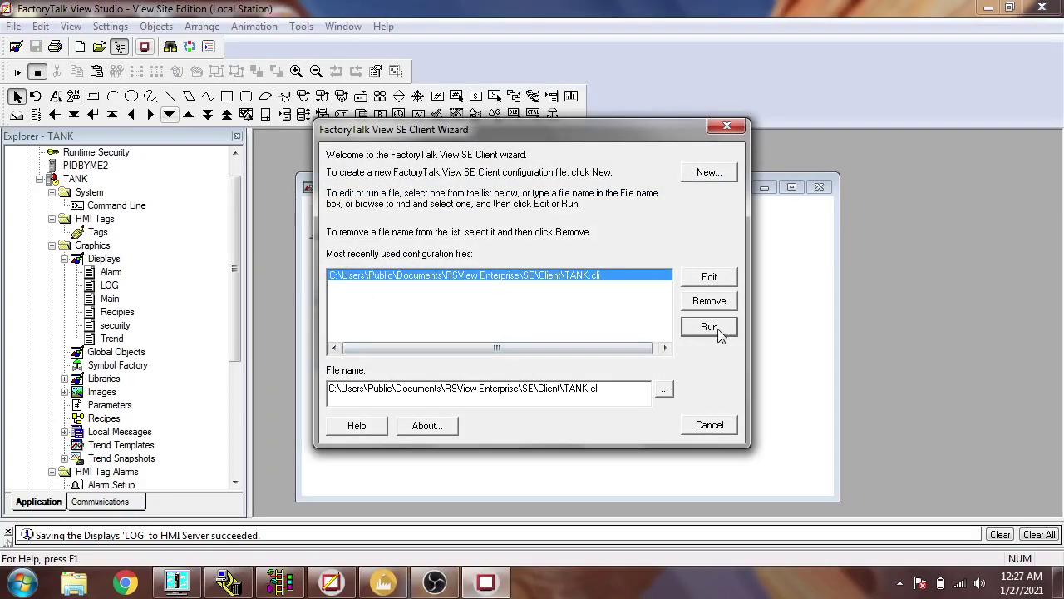
{"action": "left_click", "coordinate": [709, 326]}
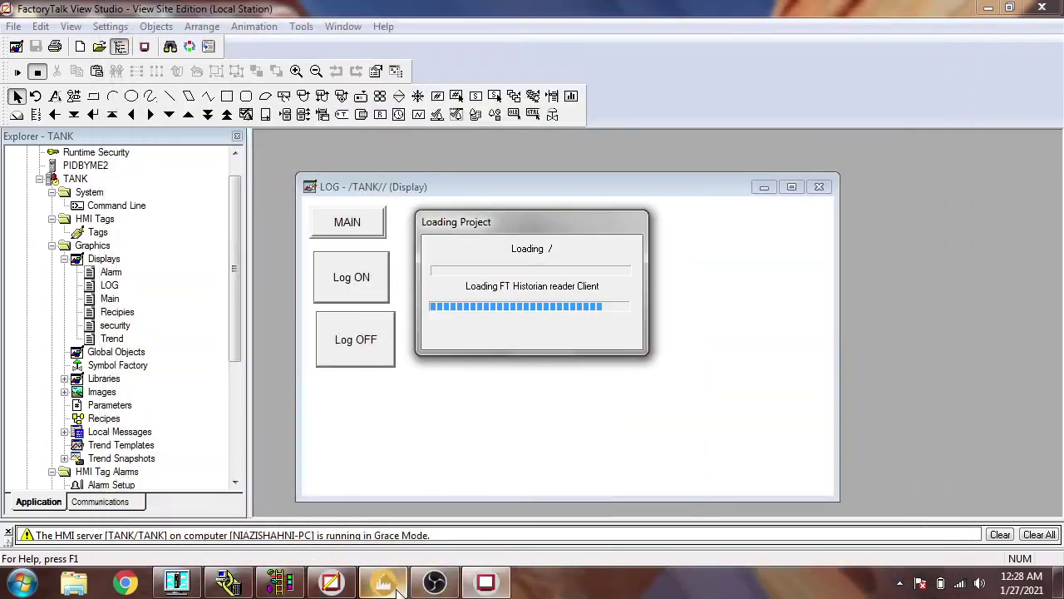
Set KP to 2.0 and TI to 2.1 in the running TANK client.
{"action": "left_click", "coordinate": [397, 589]}
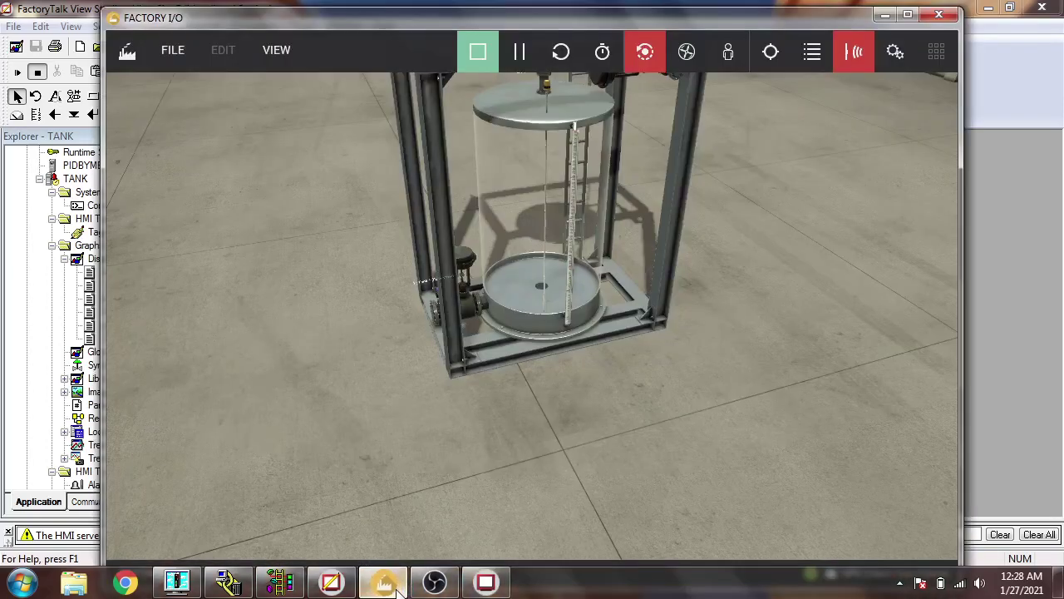
{"action": "left_click", "coordinate": [397, 589]}
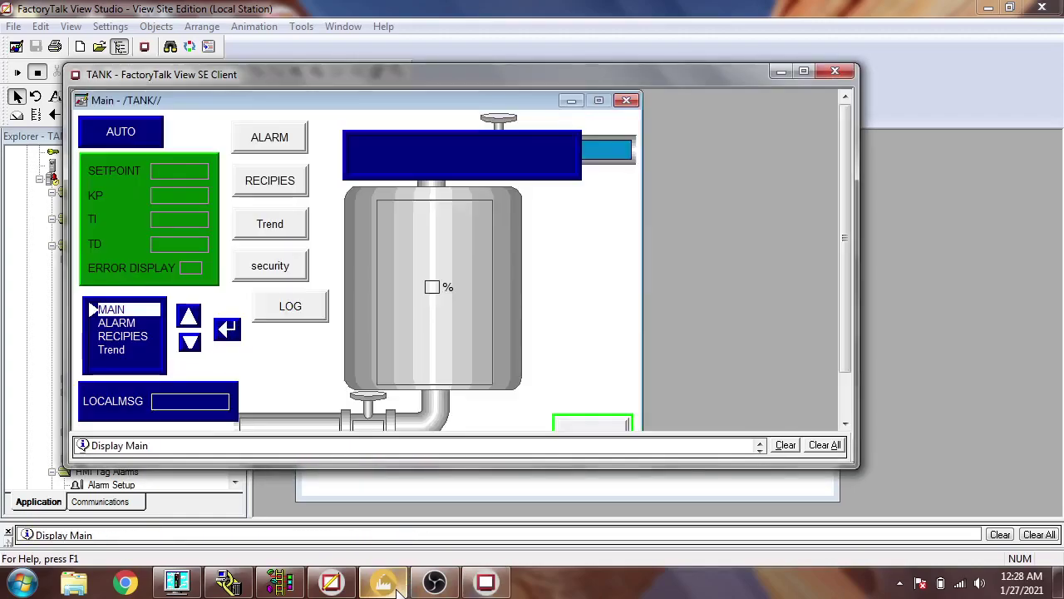
{"action": "left_click", "coordinate": [184, 199]}
{"action": "type", "text": "2."}
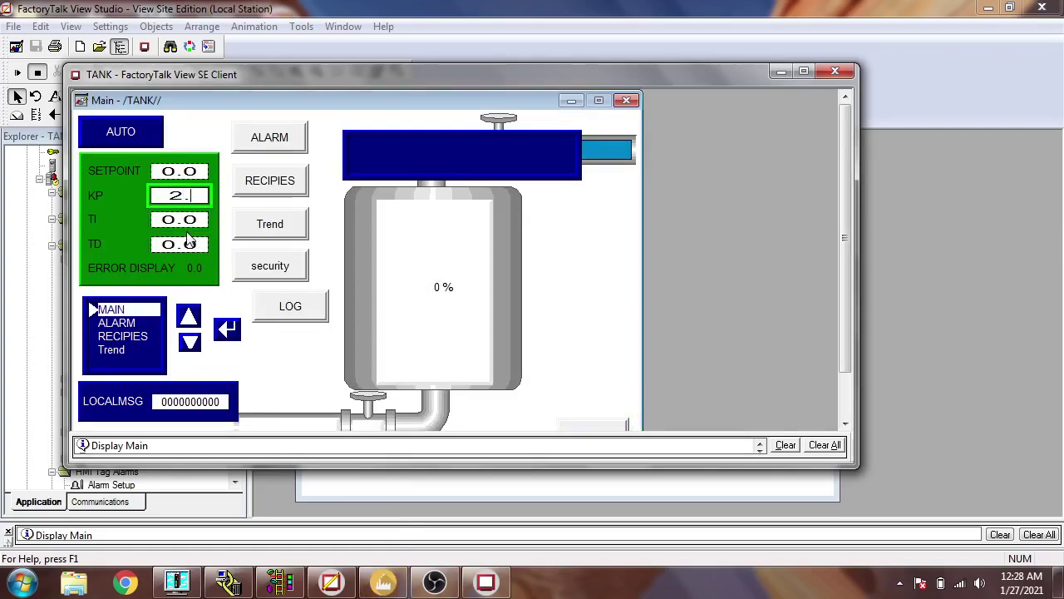
{"action": "key", "text": "Return"}
{"action": "left_click", "coordinate": [185, 218]}
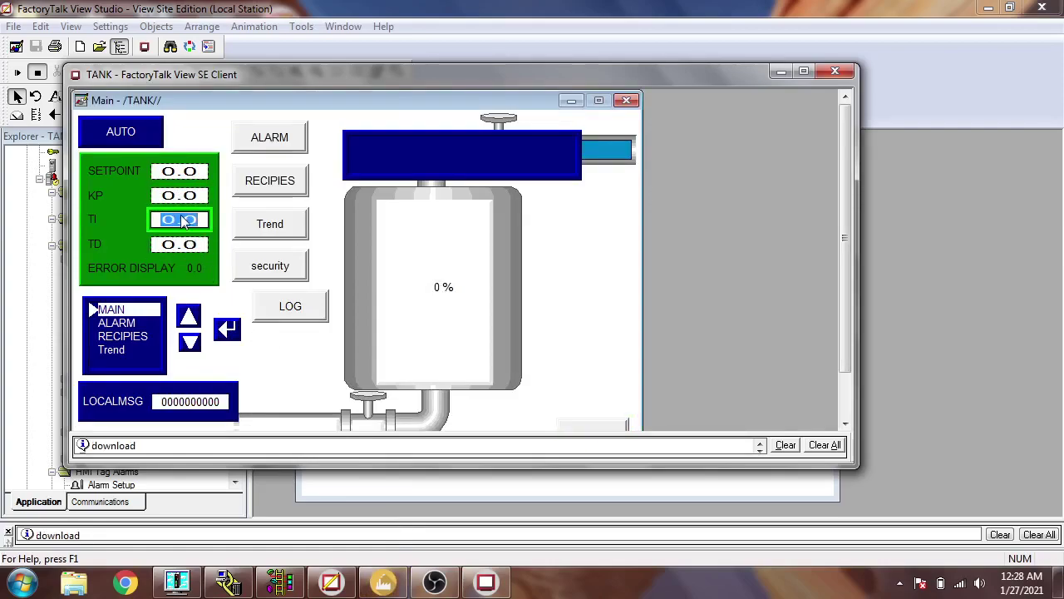
{"action": "type", "text": "2.1"}
{"action": "key", "text": "Return"}
Set TD to 2.0 and the setpoint to 5.0, then view the Factory I/O tank filling.
{"action": "left_click", "coordinate": [181, 245]}
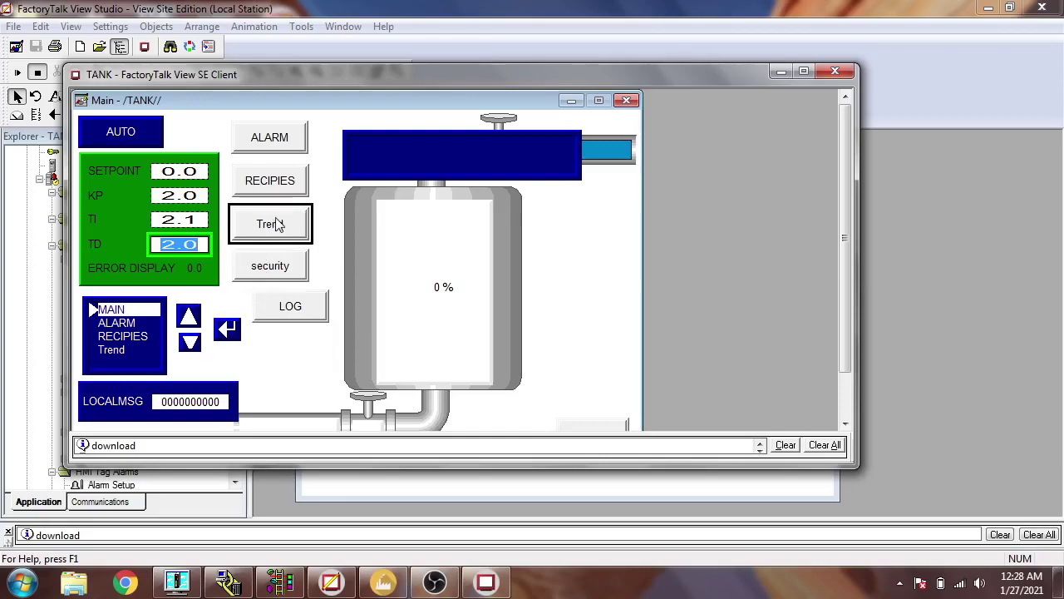
{"action": "left_click", "coordinate": [191, 171]}
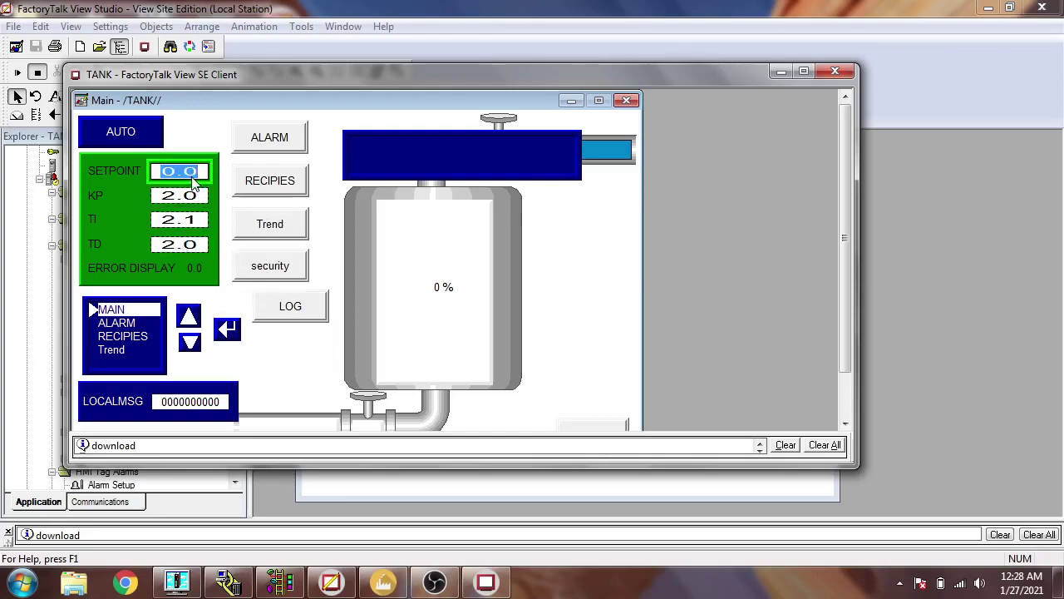
{"action": "type", "text": "5."}
{"action": "key", "text": "Return"}
{"action": "left_click", "coordinate": [383, 581]}
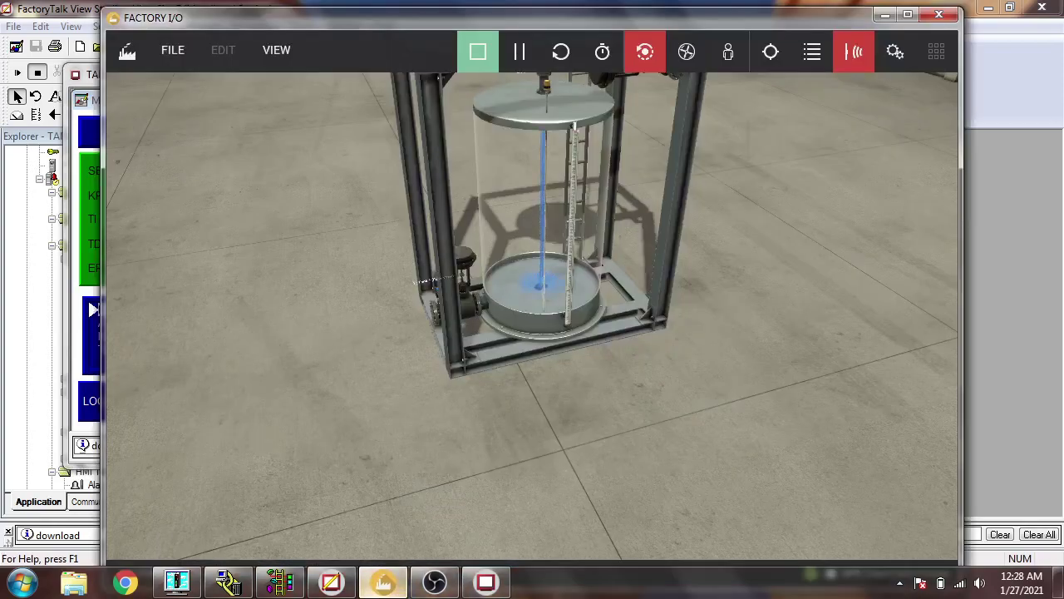
Turn on the 'new' data log with Log ON on the LOG display, then return to Main.
{"action": "left_click", "coordinate": [384, 581]}
{"action": "left_click", "coordinate": [309, 319]}
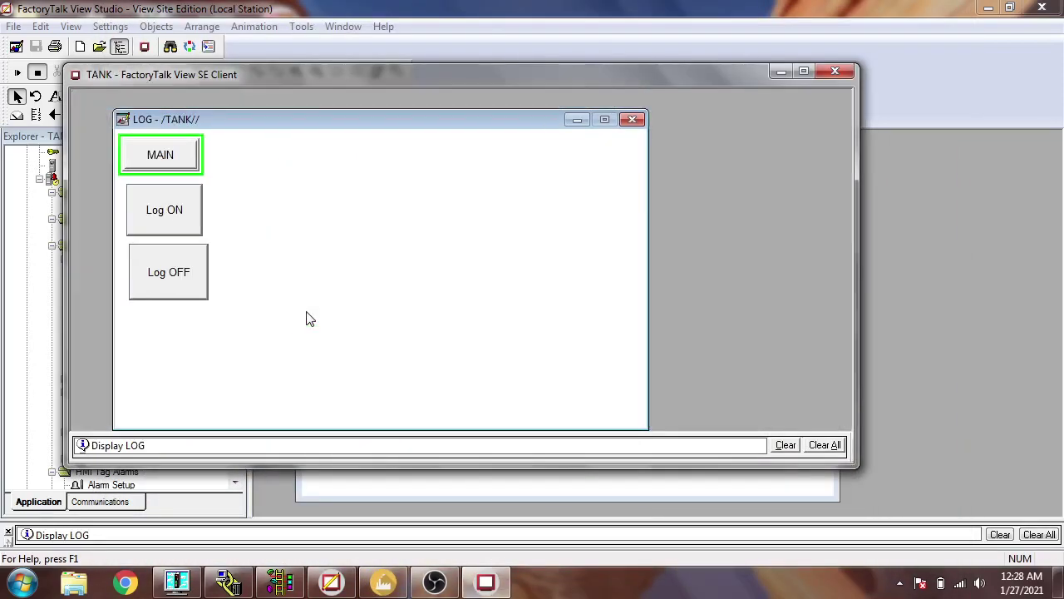
{"action": "left_click", "coordinate": [184, 214]}
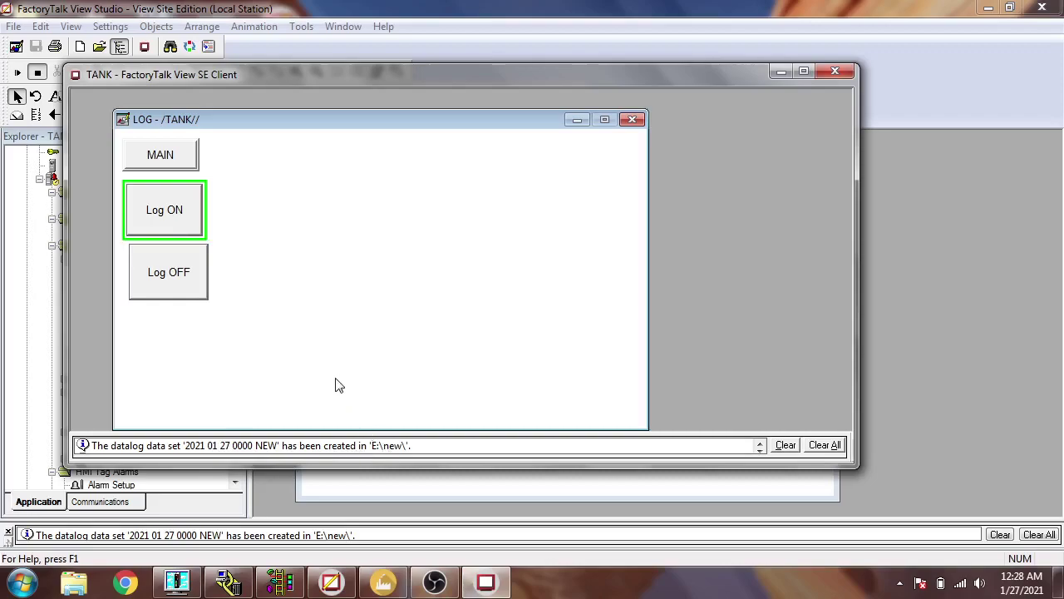
{"action": "left_click", "coordinate": [166, 156]}
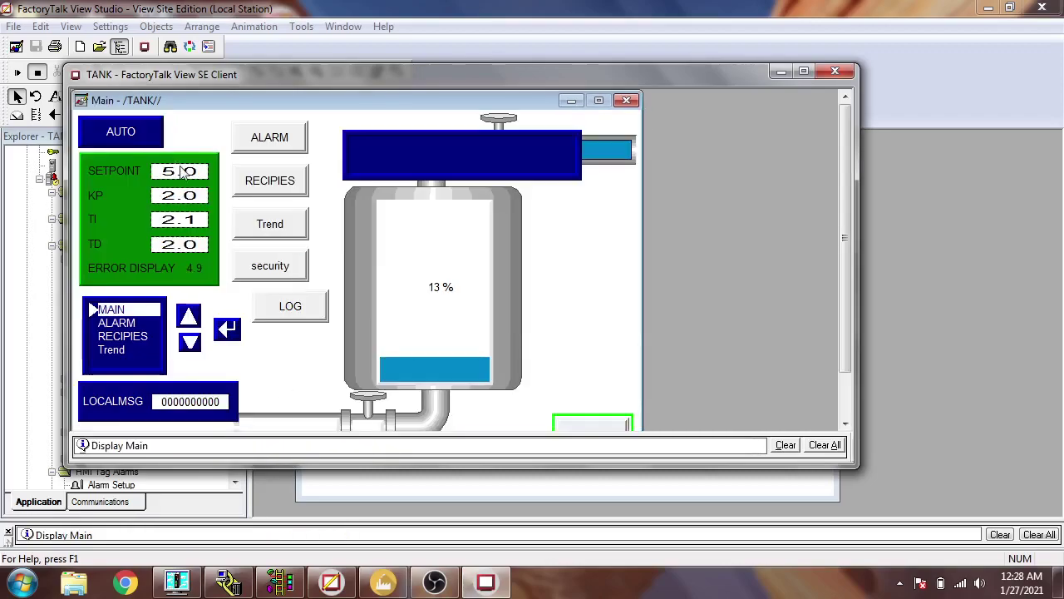
Browse to E:\new on LECTURES & MOVIES to check the logged DAT files, then minimize Explorer.
{"action": "left_click", "coordinate": [76, 582]}
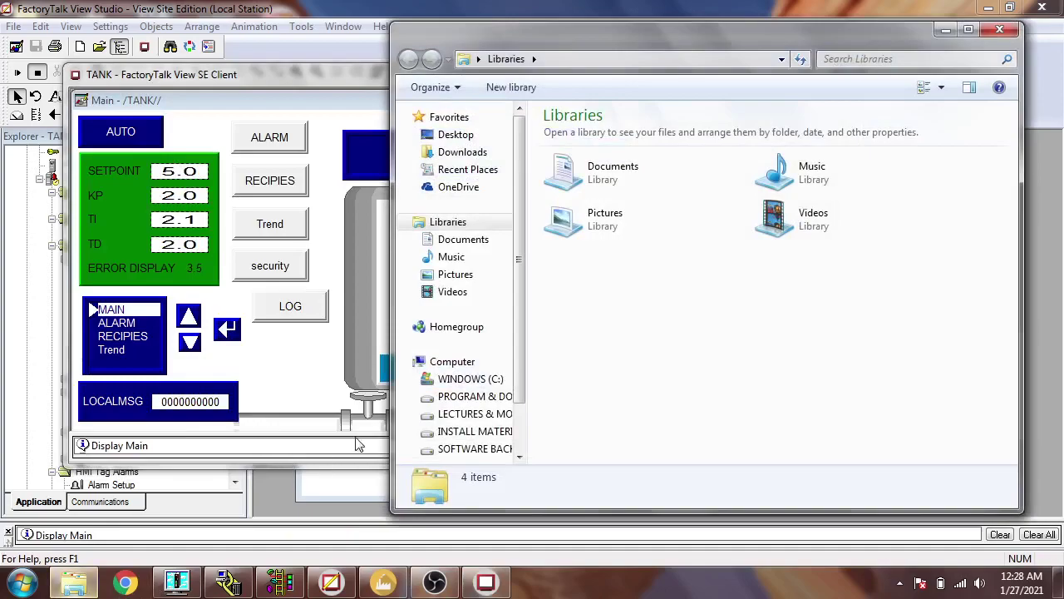
{"action": "left_click", "coordinate": [497, 414]}
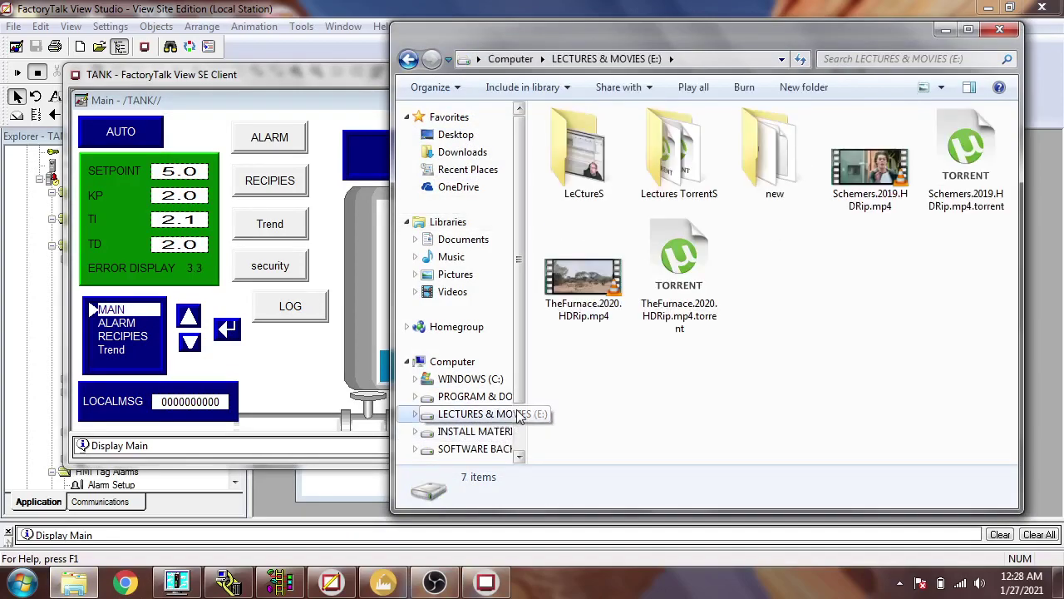
{"action": "double_click", "coordinate": [760, 199]}
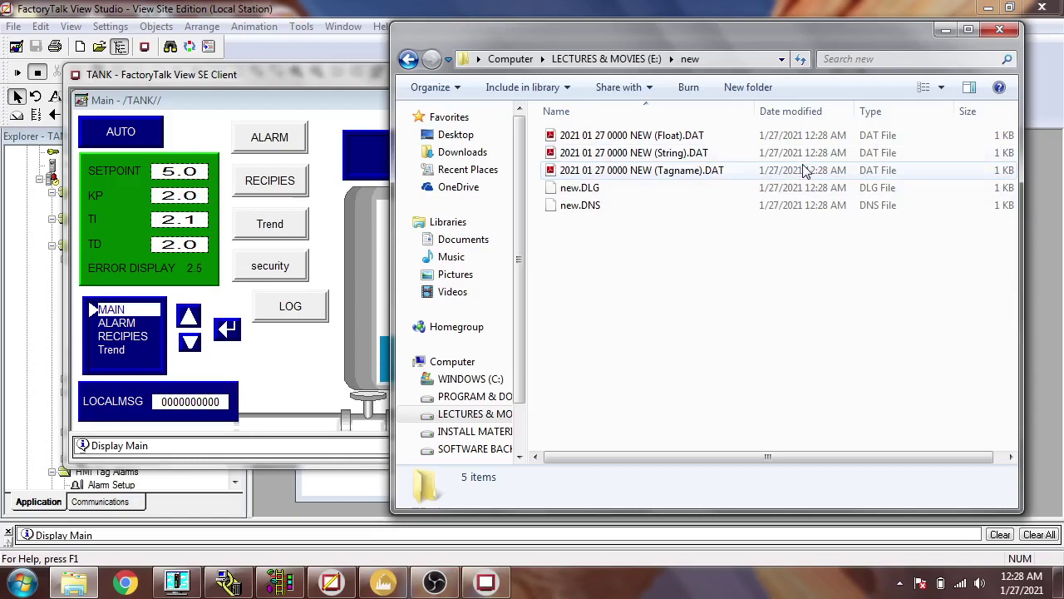
{"action": "left_click", "coordinate": [944, 30]}
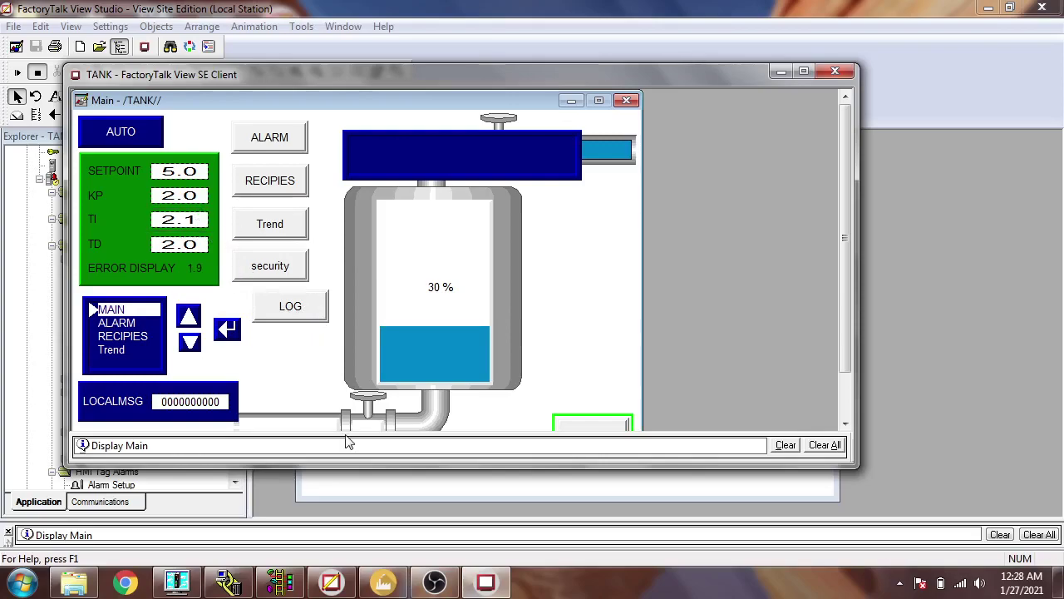
Stop the 'new' data log with Log OFF on the LOG display.
{"action": "left_click", "coordinate": [384, 581]}
{"action": "left_click", "coordinate": [384, 582]}
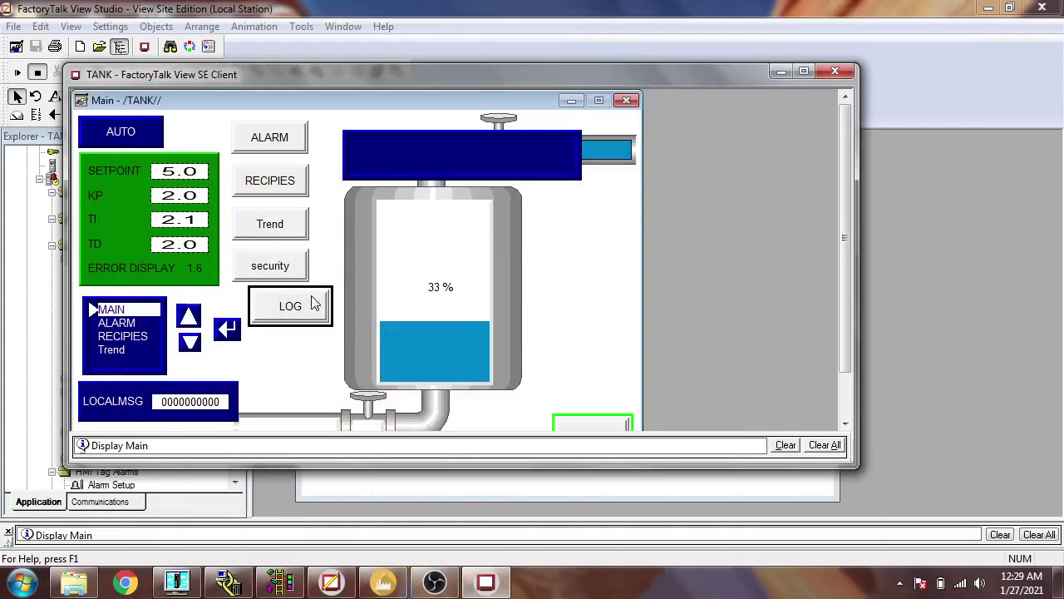
{"action": "left_click", "coordinate": [312, 303]}
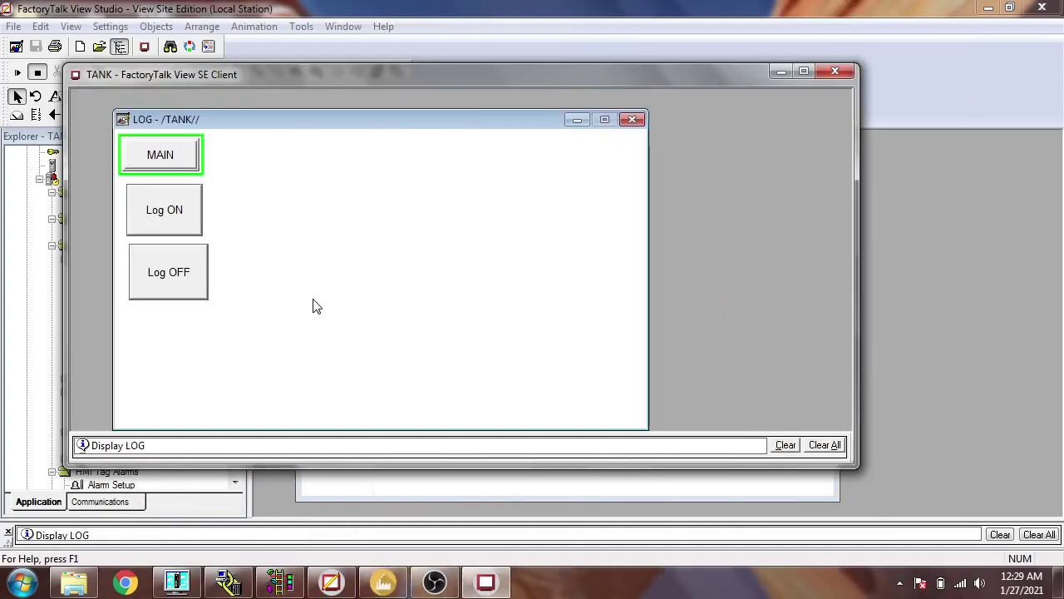
{"action": "left_click", "coordinate": [191, 277]}
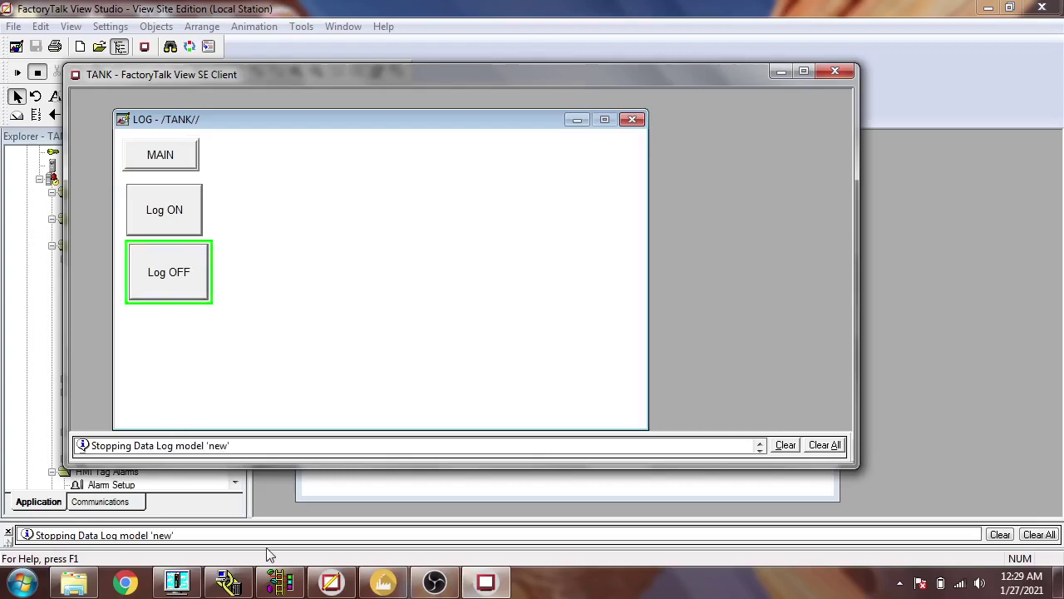
Bring the E:\new folder back and inspect the Tagname.DAT file's context menu.
{"action": "left_click", "coordinate": [74, 582]}
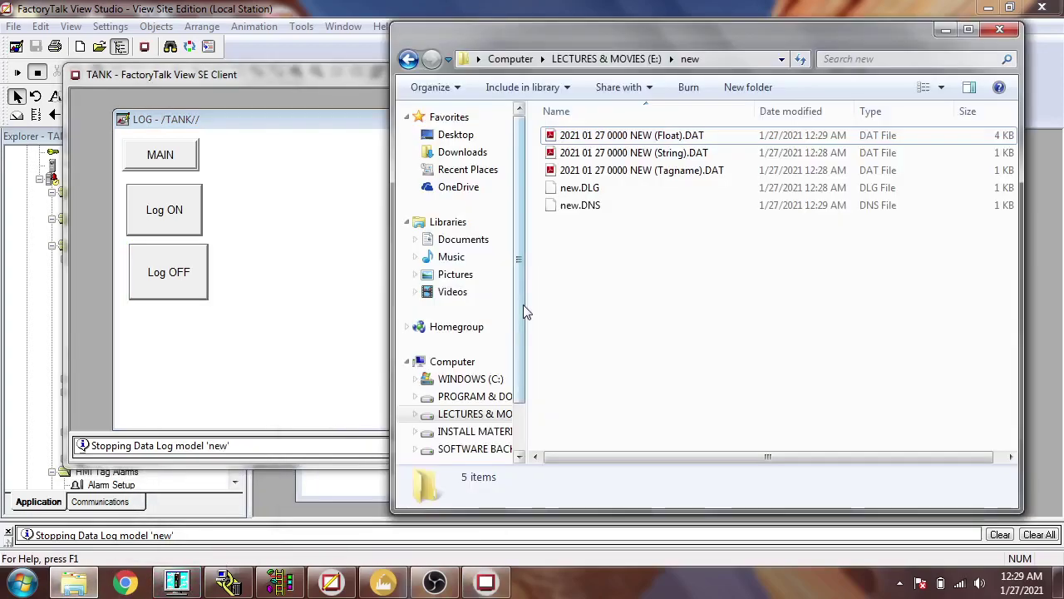
{"action": "left_click", "coordinate": [613, 171]}
{"action": "right_click", "coordinate": [614, 171]}
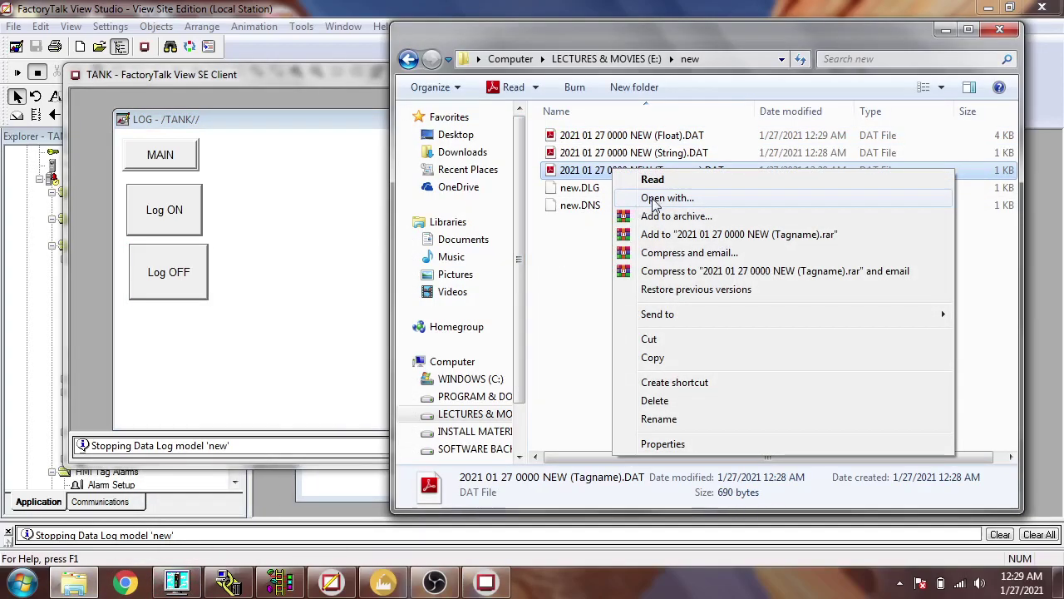
{"action": "left_click", "coordinate": [561, 249]}
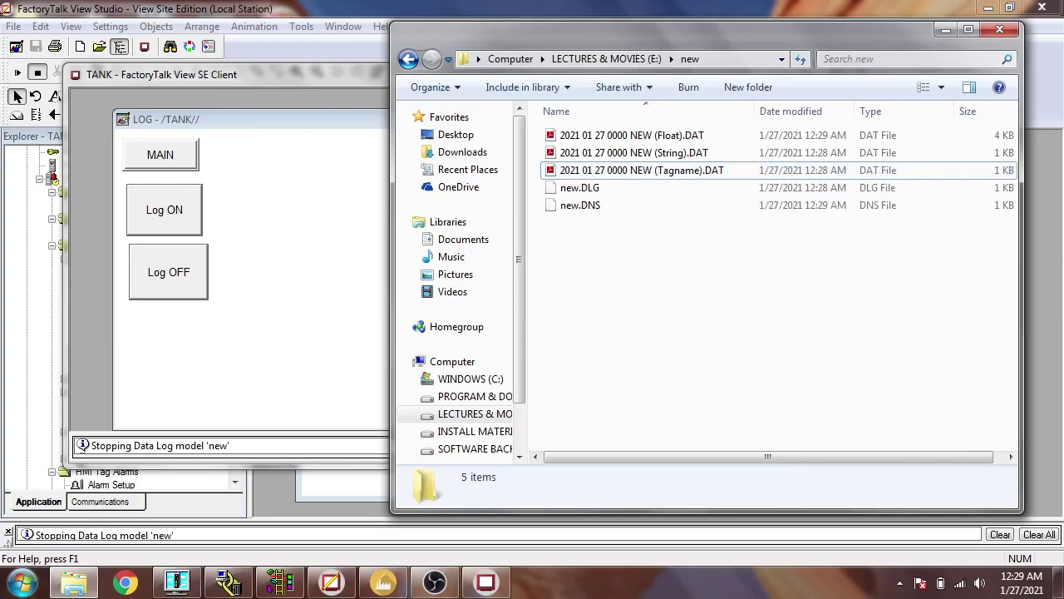
{"action": "left_click", "coordinate": [23, 582]}
{"action": "left_click", "coordinate": [84, 544]}
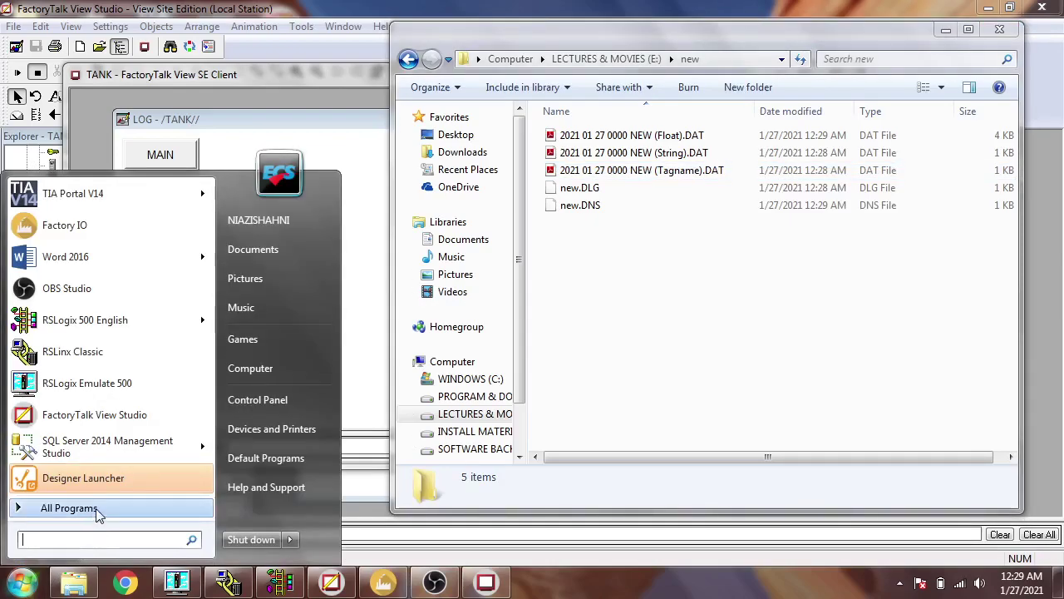
Launch Excel 2016 from All Programs and bring its start screen to the front.
{"action": "left_click", "coordinate": [66, 507]}
{"action": "left_click", "coordinate": [111, 300]}
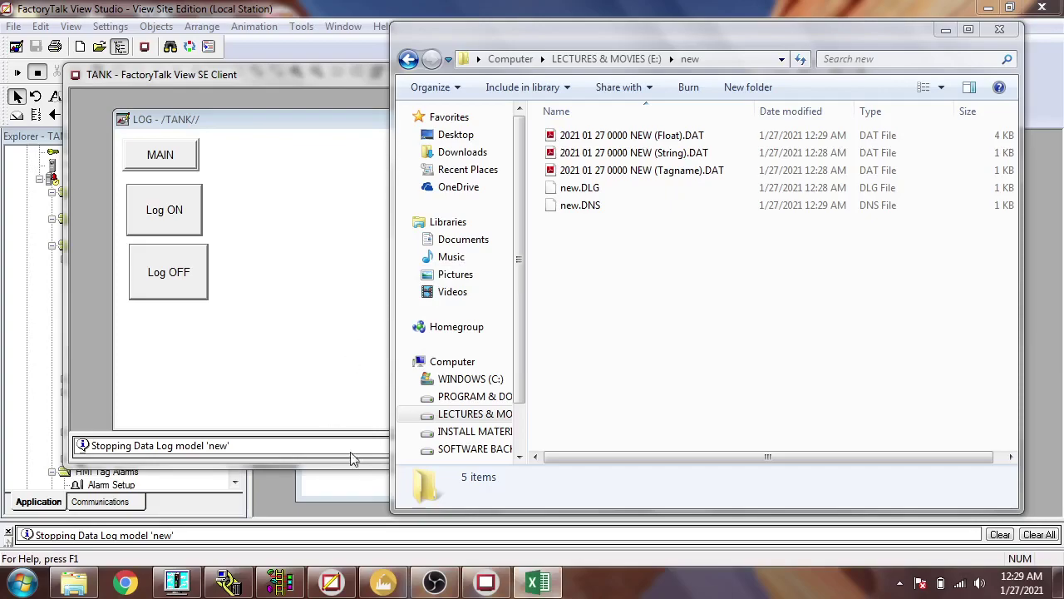
{"action": "left_click", "coordinate": [535, 584]}
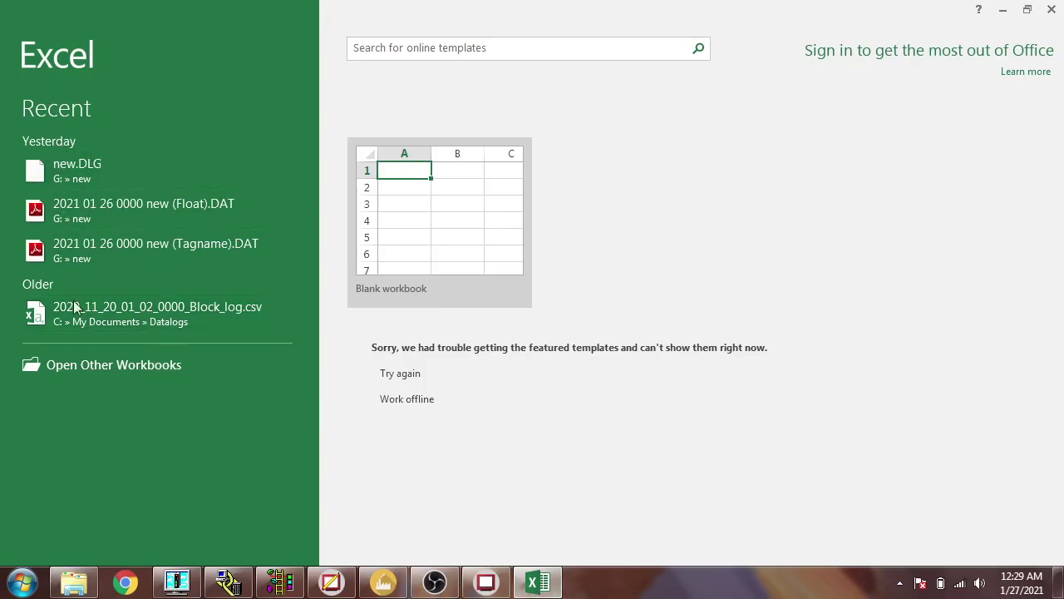
Open E:\new\Tagname.DAT in Excel, listing All Files (*.*) to find it.
{"action": "left_click", "coordinate": [100, 366]}
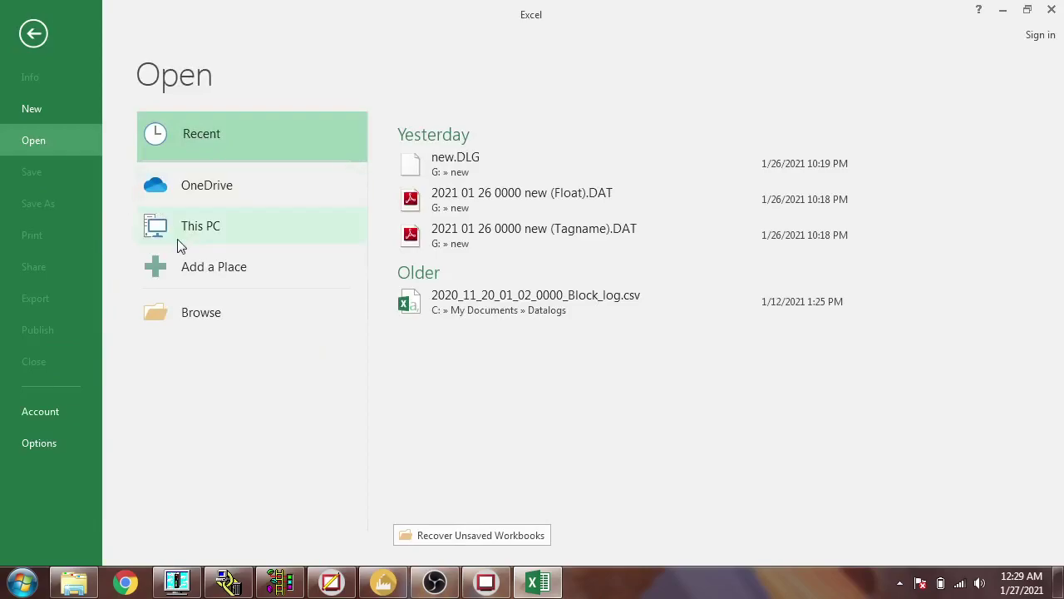
{"action": "left_click", "coordinate": [197, 305]}
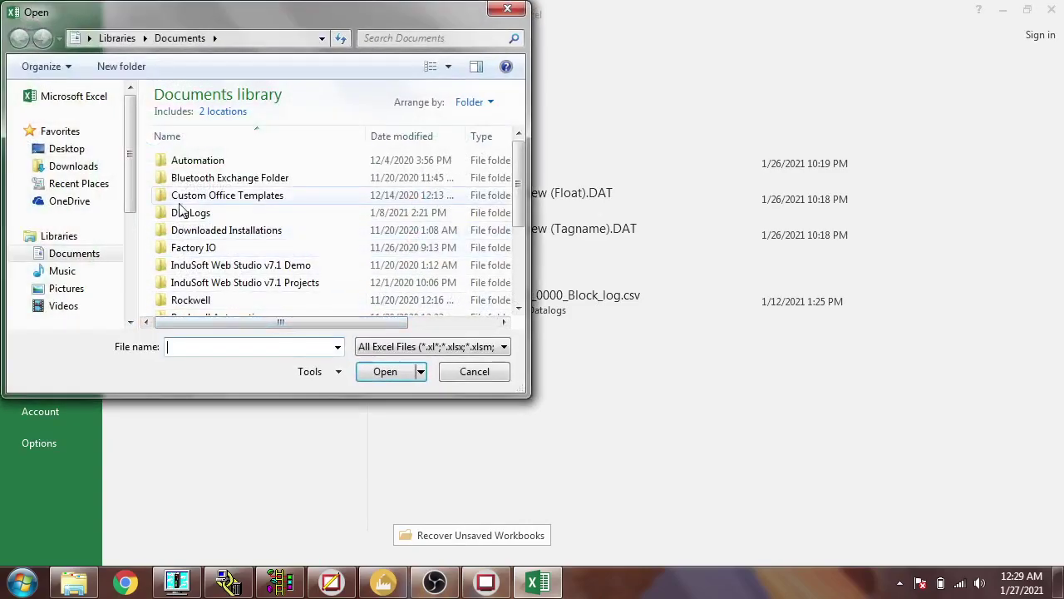
{"action": "scroll", "coordinate": [133, 216], "scroll_direction": "down", "scroll_amount": 2}
{"action": "left_click", "coordinate": [83, 314]}
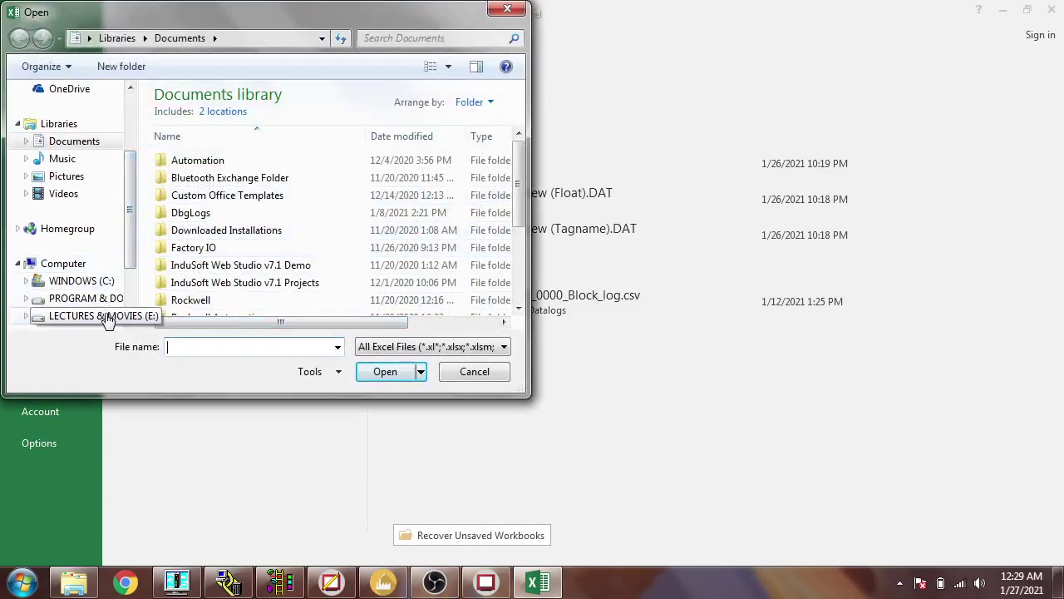
{"action": "double_click", "coordinate": [374, 146]}
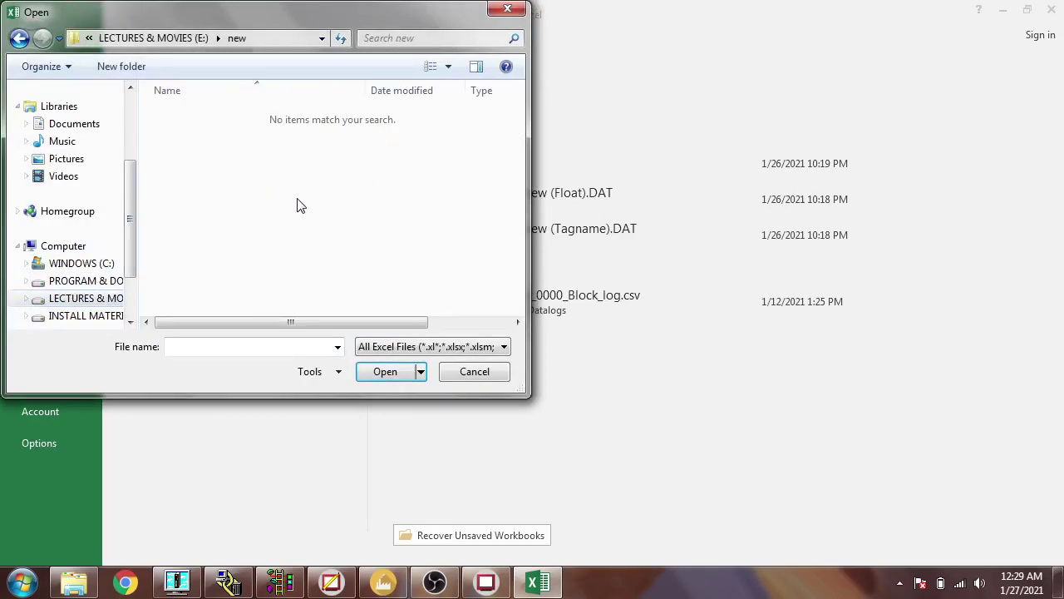
{"action": "left_click", "coordinate": [385, 347]}
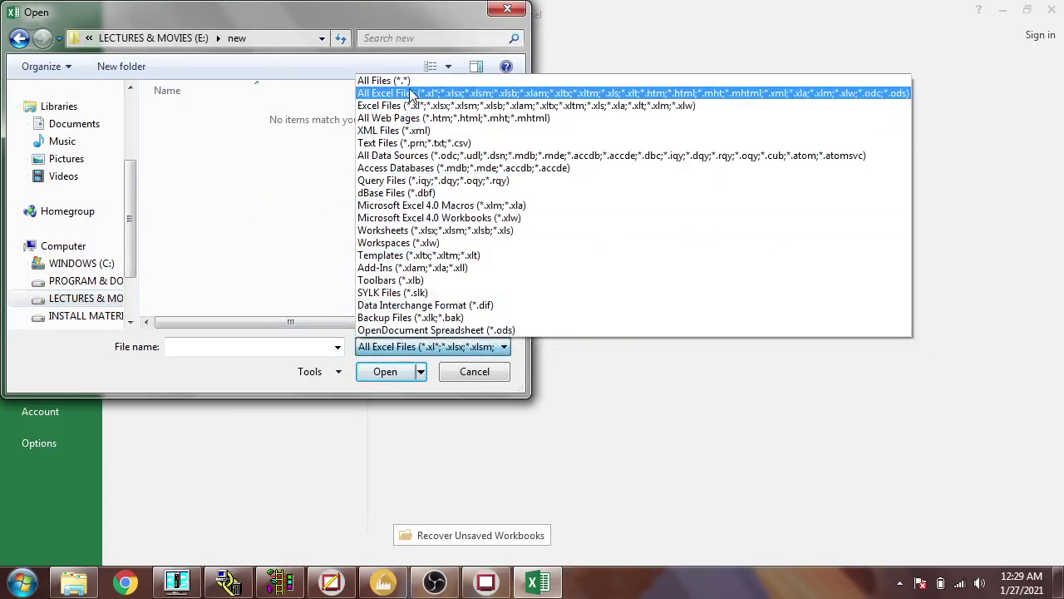
{"action": "left_click", "coordinate": [383, 81]}
{"action": "left_click", "coordinate": [326, 155]}
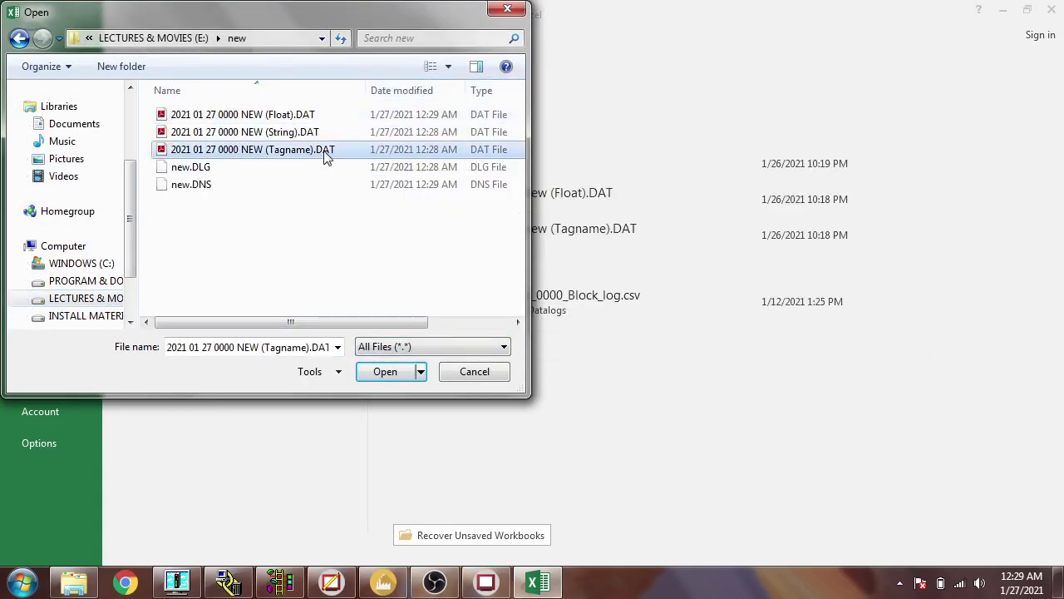
{"action": "left_click", "coordinate": [388, 370]}
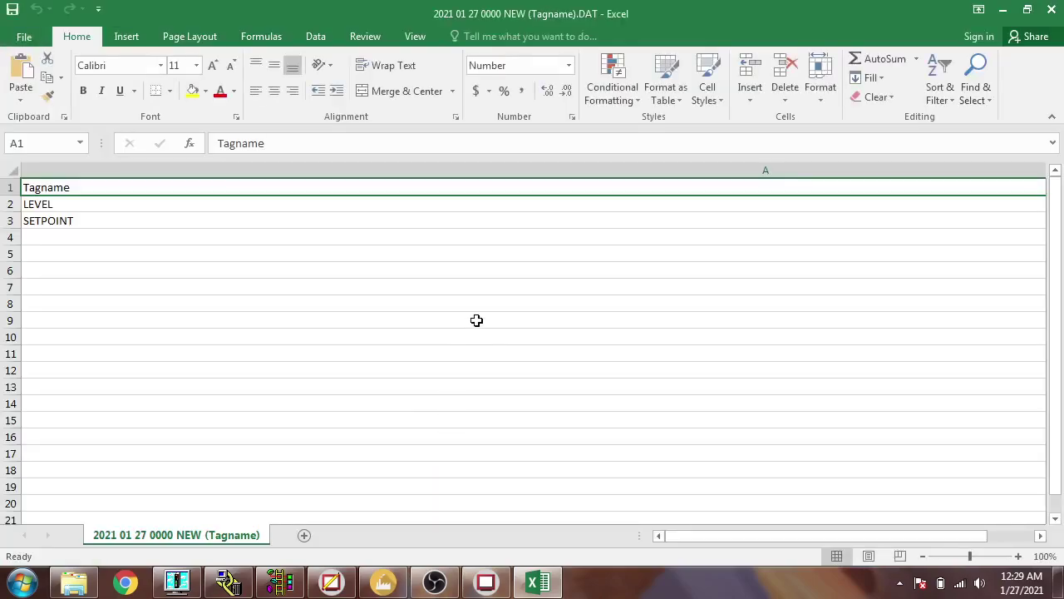
Inspect the LEVEL and SETPOINT entries and move around the Tagname sheet.
{"action": "left_click", "coordinate": [448, 231]}
{"action": "left_click", "coordinate": [461, 206]}
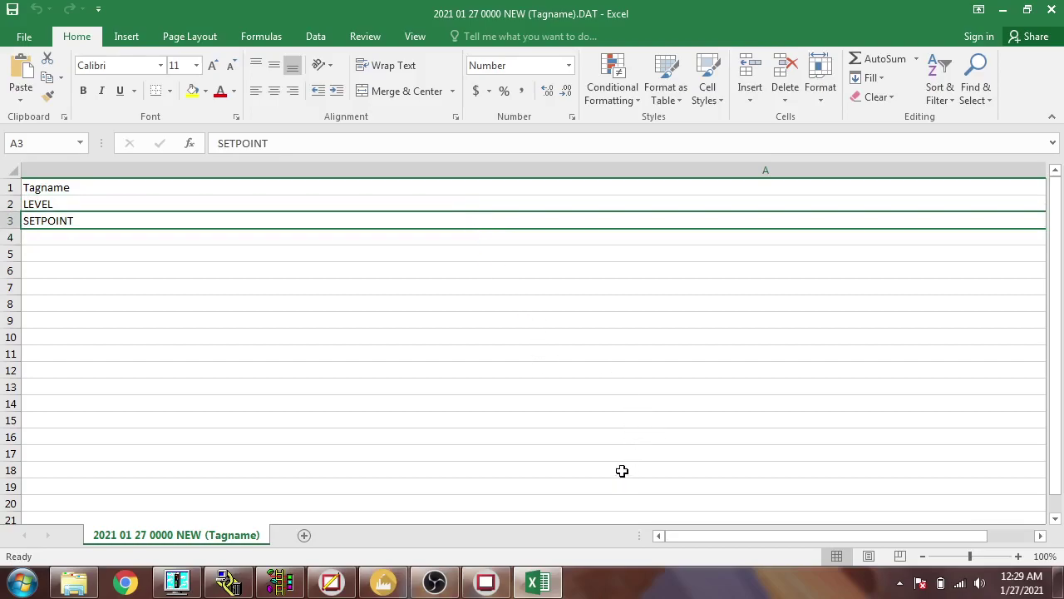
{"action": "left_click_drag", "start_coordinate": [1060, 356], "coordinate": [1056, 372]}
{"action": "left_click_drag", "start_coordinate": [740, 535], "coordinate": [756, 527]}
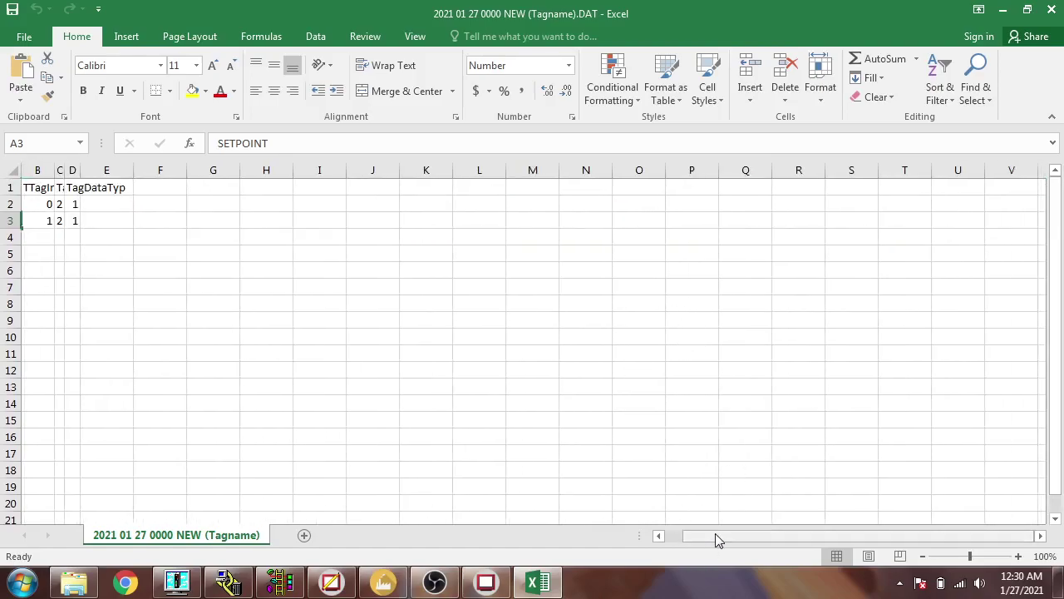
{"action": "left_click_drag", "start_coordinate": [715, 536], "coordinate": [671, 532]}
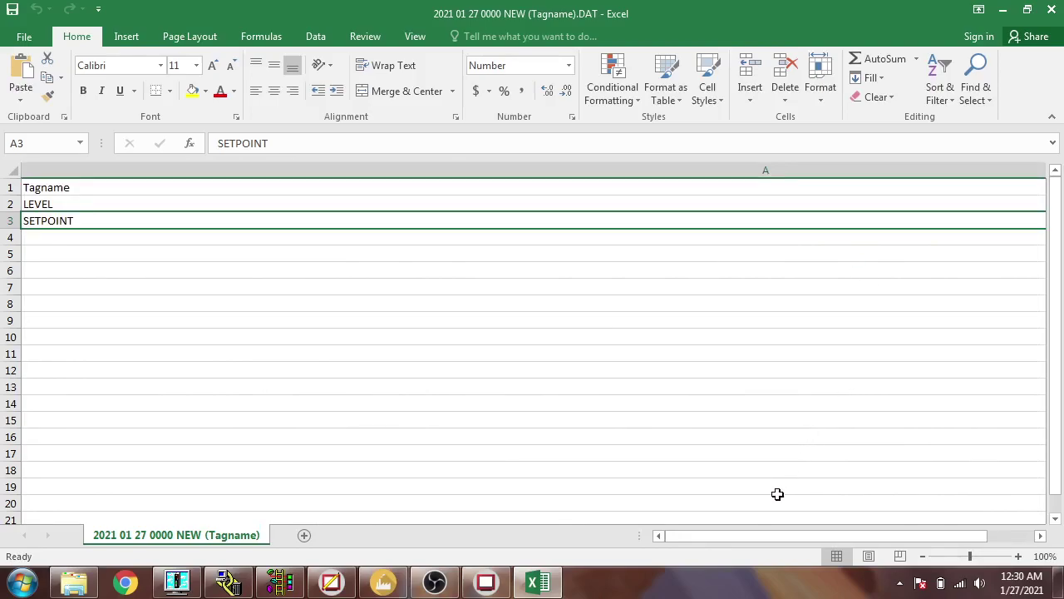
{"action": "left_click_drag", "start_coordinate": [760, 533], "coordinate": [850, 535]}
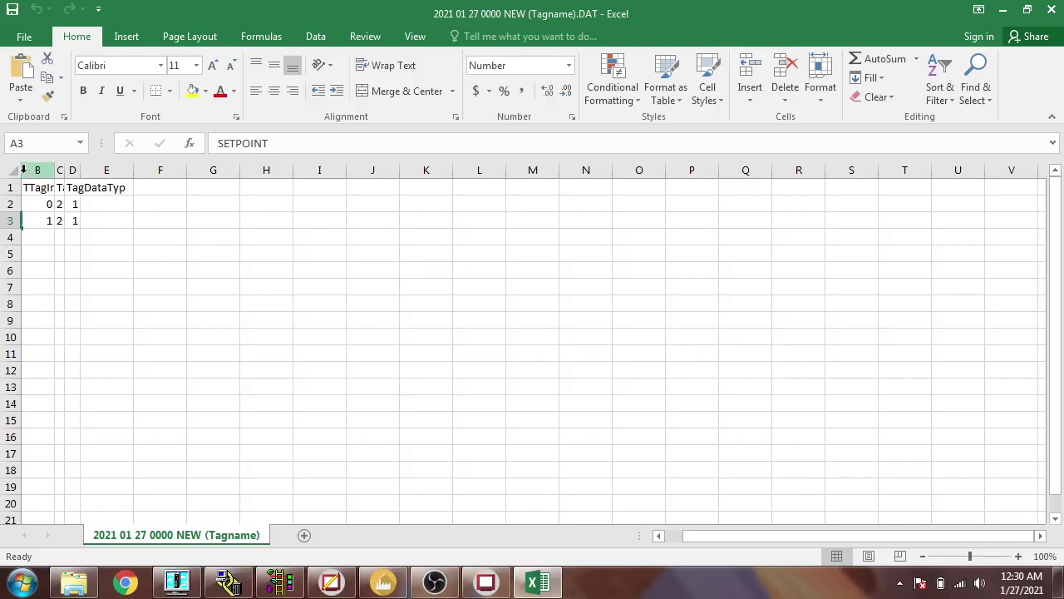
Zoom out and drag column A's border to resize the overly wide Tagname column.
{"action": "left_click_drag", "start_coordinate": [25, 170], "coordinate": [15, 170]}
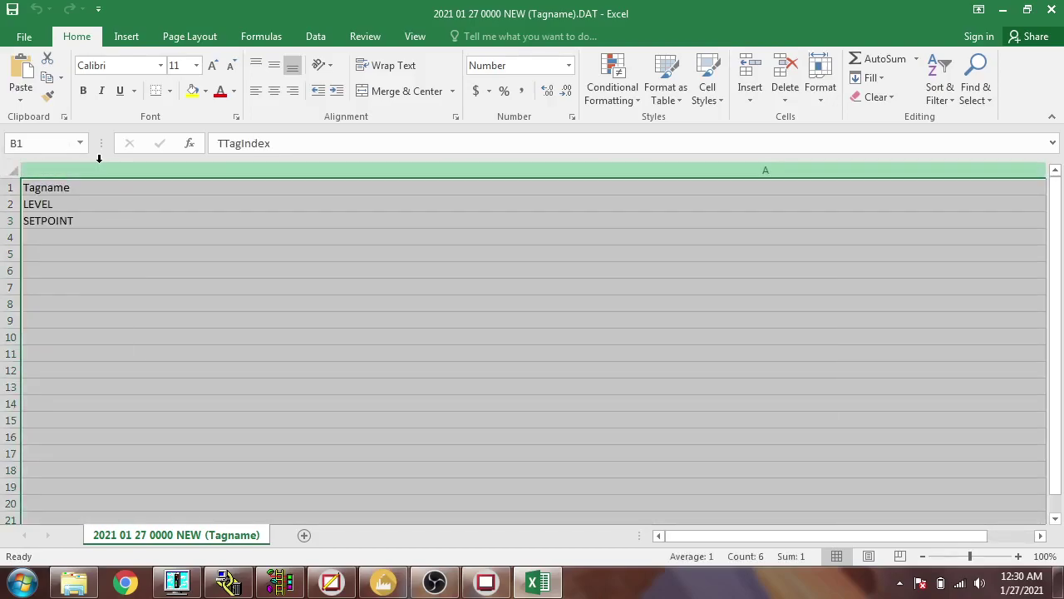
{"action": "left_click_drag", "start_coordinate": [23, 183], "coordinate": [368, 277]}
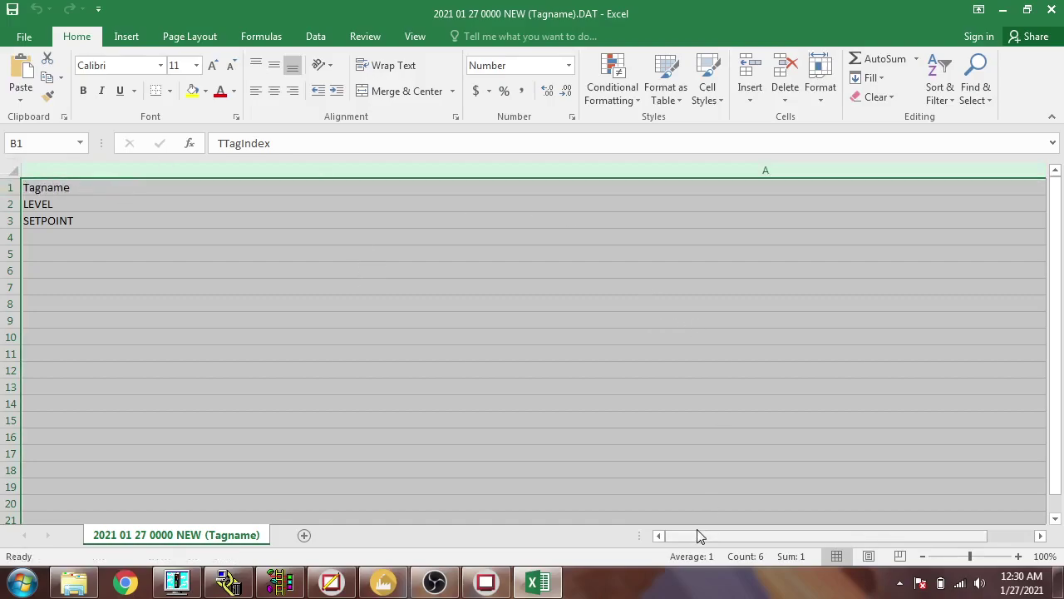
{"action": "left_click_drag", "start_coordinate": [715, 535], "coordinate": [777, 534]}
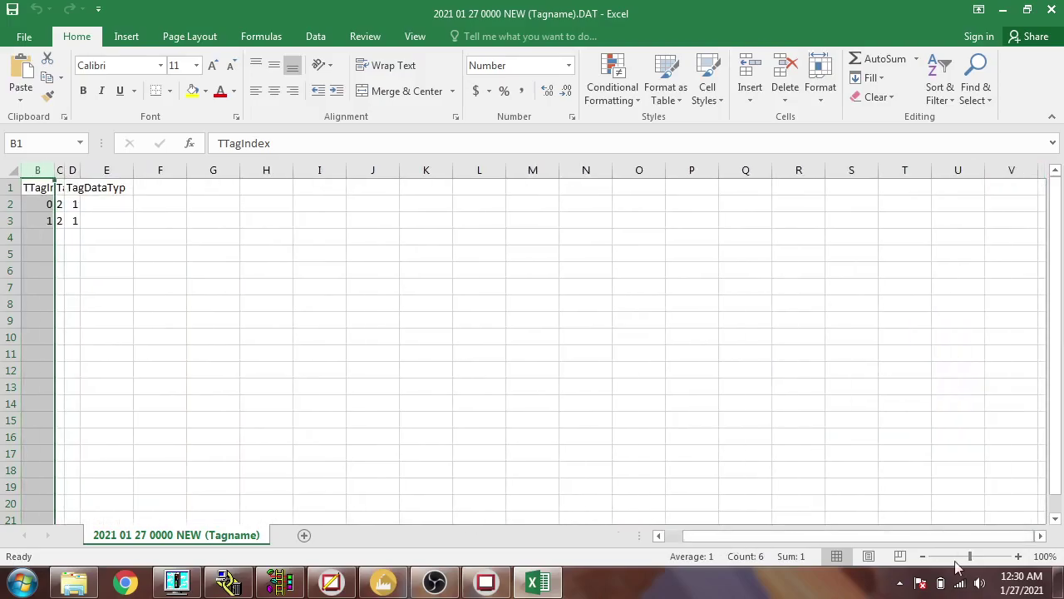
{"action": "left_click_drag", "start_coordinate": [969, 556], "coordinate": [946, 556]}
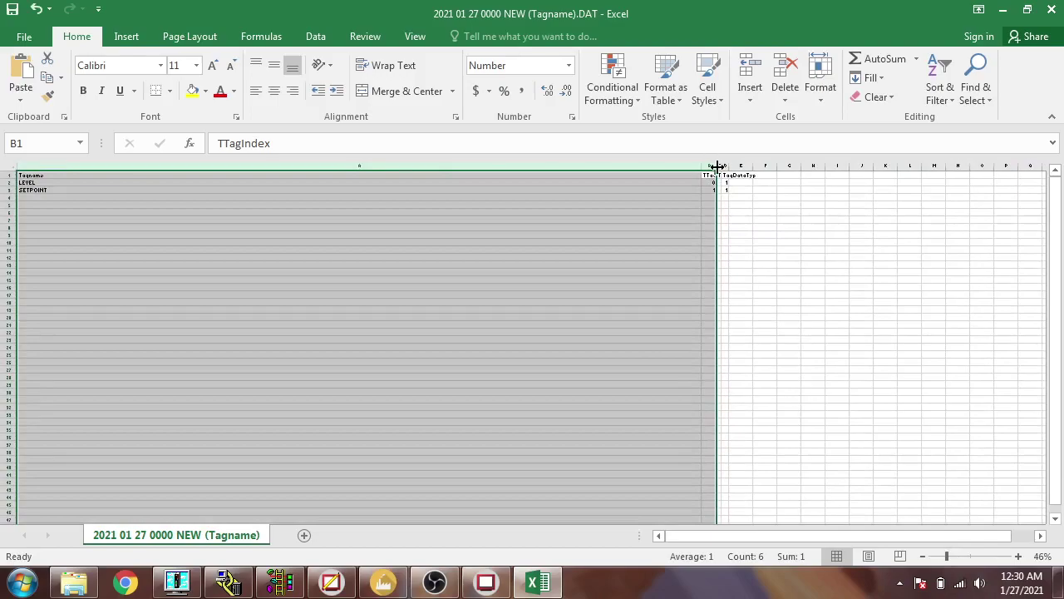
{"action": "left_click_drag", "start_coordinate": [715, 165], "coordinate": [517, 174]}
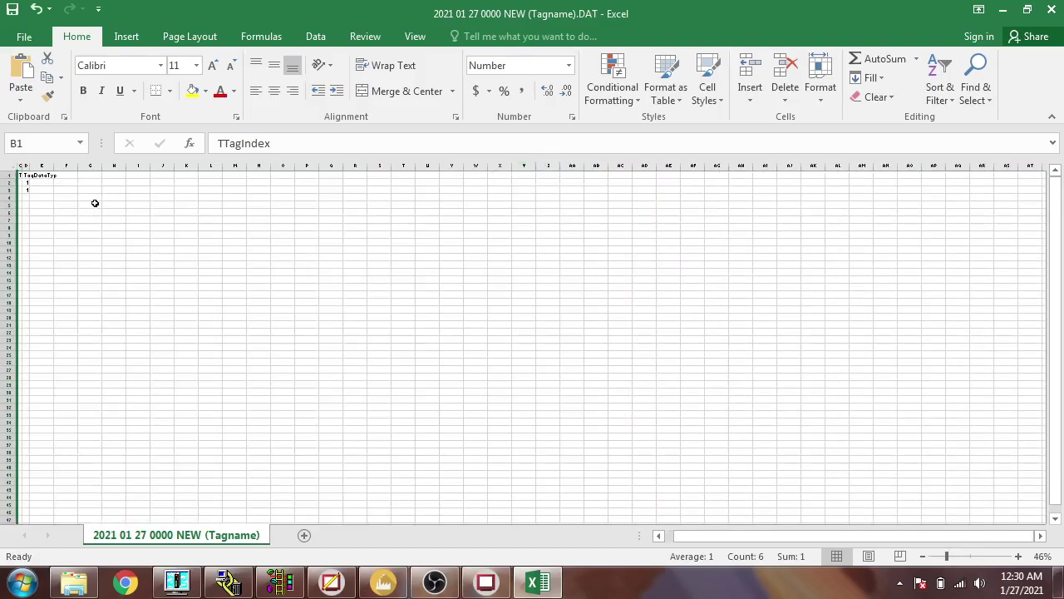
{"action": "left_click_drag", "start_coordinate": [684, 537], "coordinate": [639, 532]}
Set all Tagname log columns to one narrower width and zoom back in.
{"action": "left_click", "coordinate": [17, 165]}
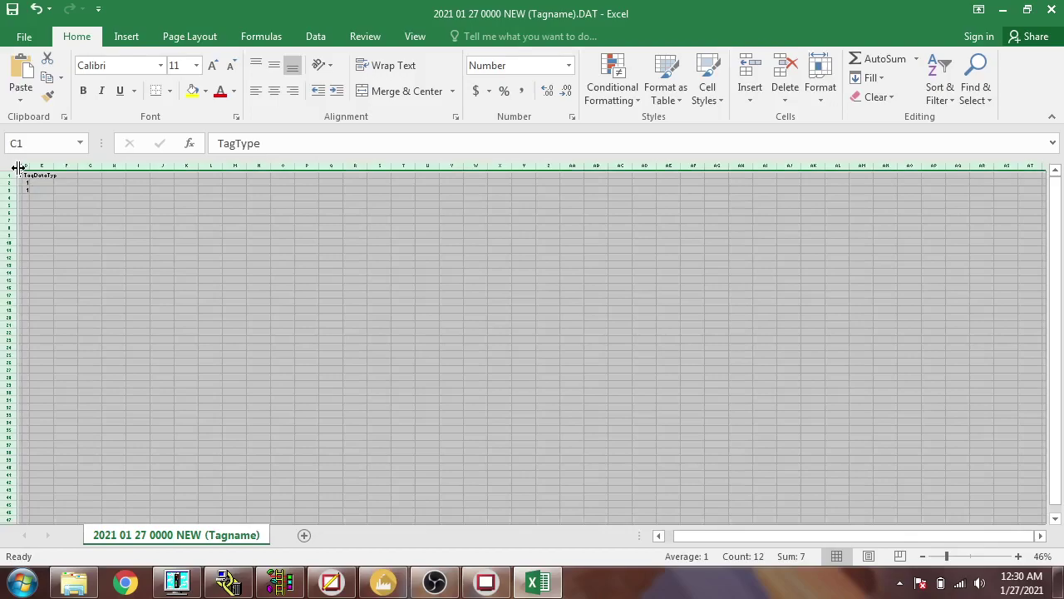
{"action": "left_click_drag", "start_coordinate": [17, 167], "coordinate": [54, 169]}
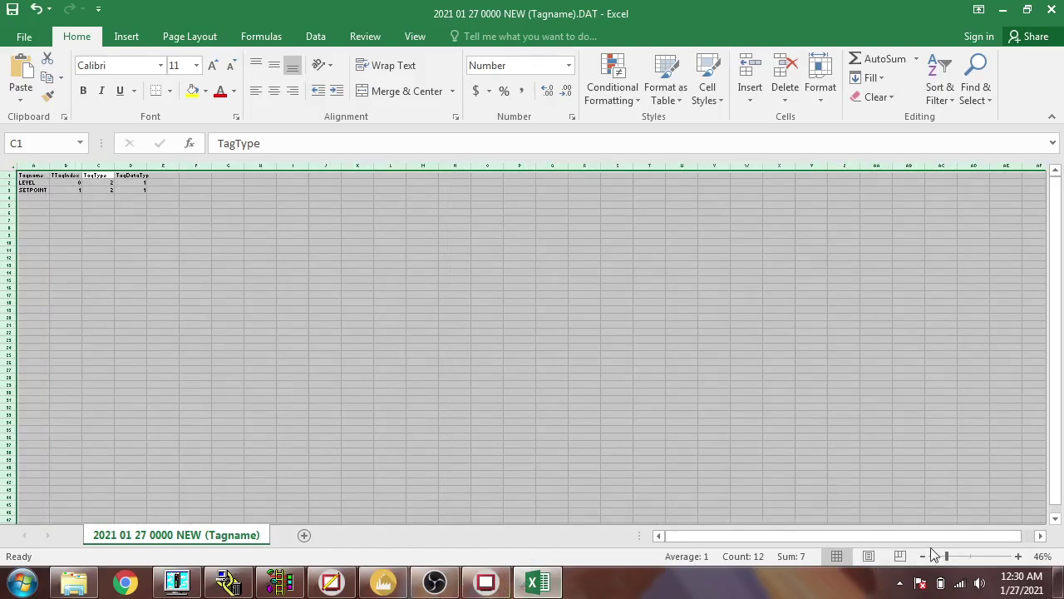
{"action": "left_click_drag", "start_coordinate": [949, 556], "coordinate": [979, 556]}
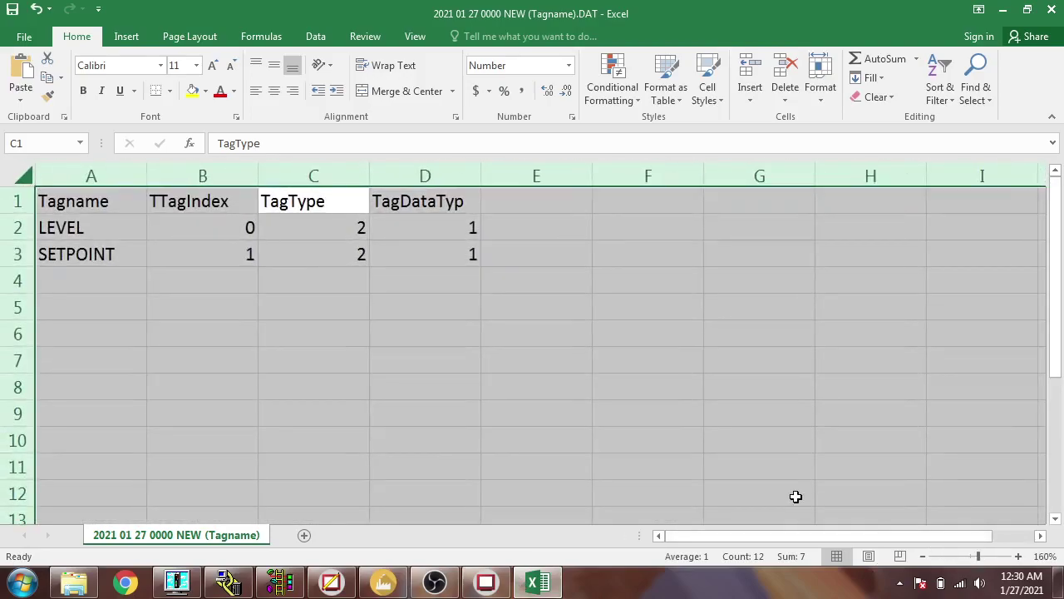
Check the TagType values for LEVEL and SETPOINT and SETPOINT's TagIndex of 1.
{"action": "left_click", "coordinate": [439, 262]}
{"action": "left_click", "coordinate": [356, 230]}
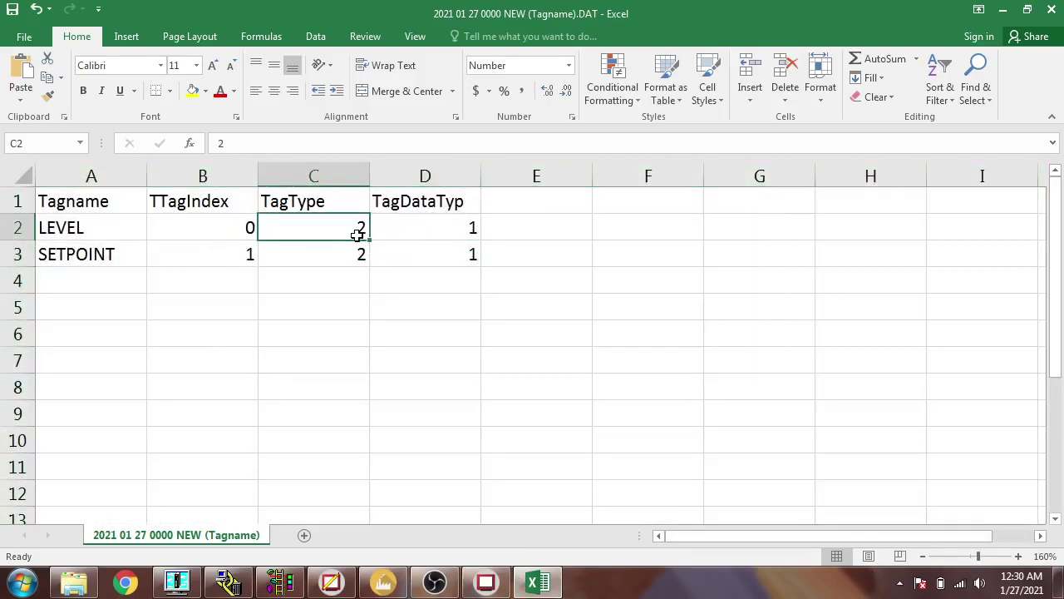
{"action": "left_click", "coordinate": [339, 251]}
{"action": "left_click", "coordinate": [248, 253]}
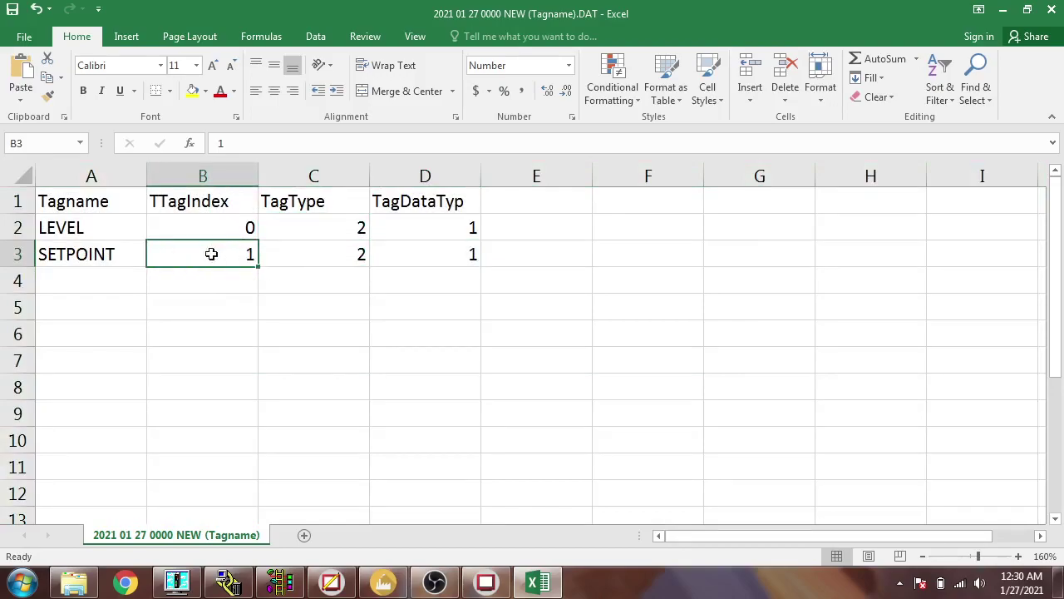
{"action": "left_click", "coordinate": [24, 36]}
Open the Float.DAT log from E:\new in Excel.
{"action": "left_click", "coordinate": [73, 141]}
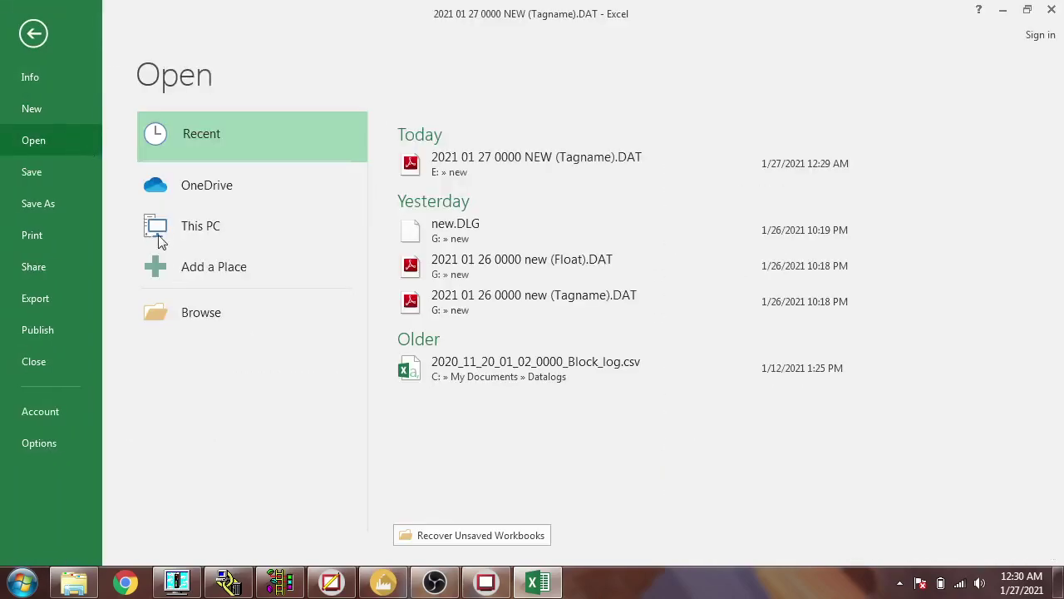
{"action": "left_click", "coordinate": [300, 314]}
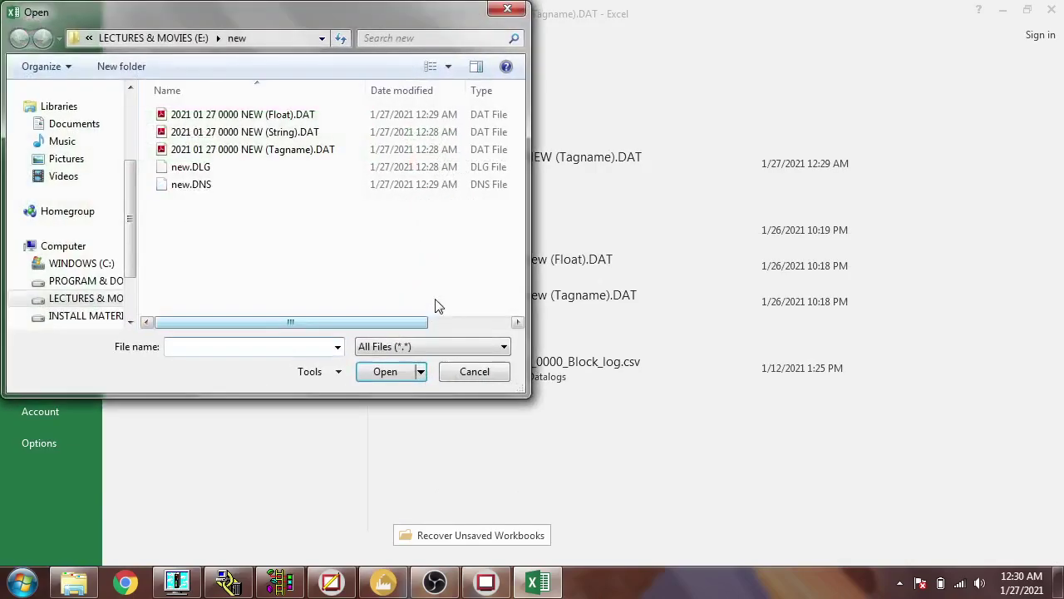
{"action": "double_click", "coordinate": [265, 114]}
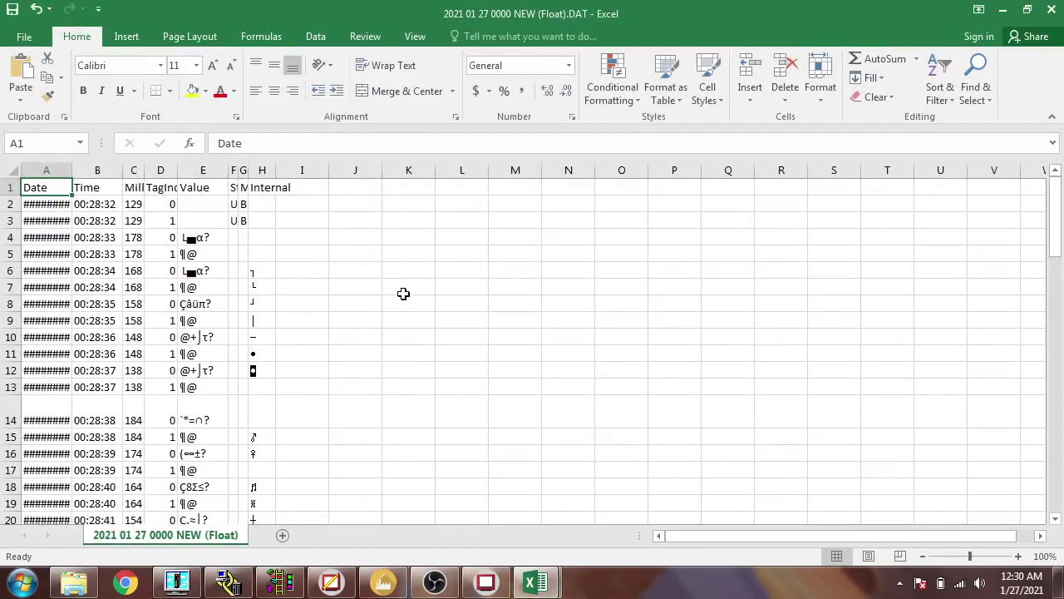
Widen the Float log's Value, TagIndex and Marker columns (E, D, G).
{"action": "left_click_drag", "start_coordinate": [230, 170], "coordinate": [276, 169]}
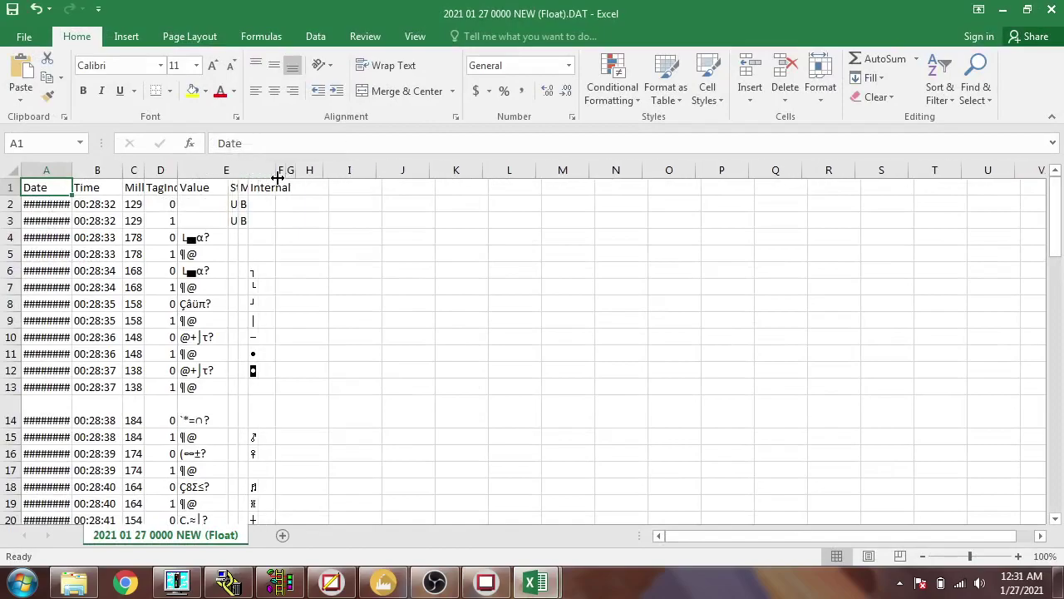
{"action": "left_click_drag", "start_coordinate": [177, 170], "coordinate": [211, 170]}
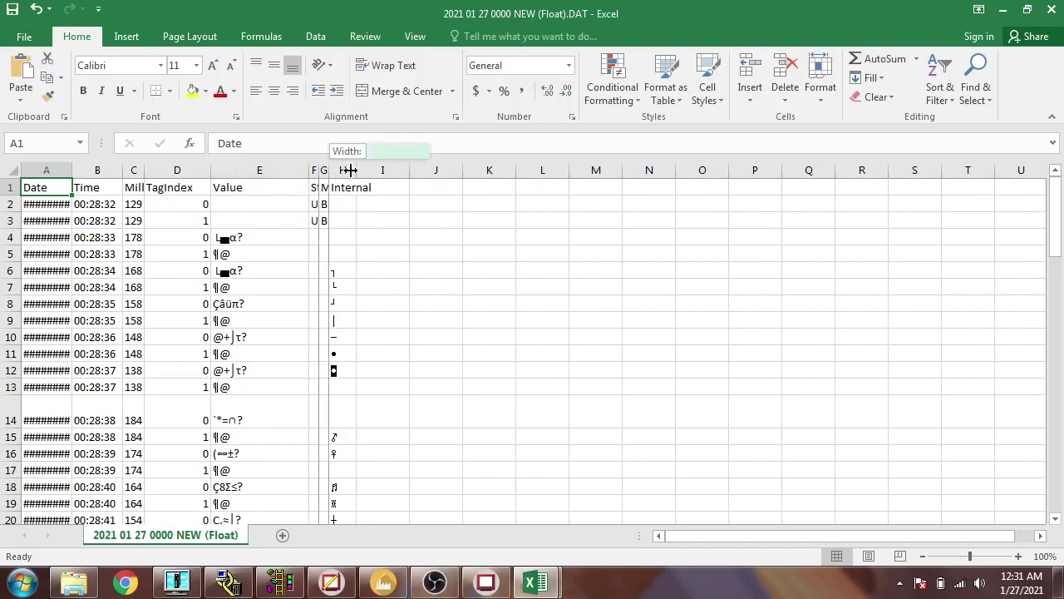
{"action": "mouse_move", "coordinate": [330, 170]}
{"action": "left_mouse_down"}
{"action": "mouse_move", "coordinate": [377, 169]}
{"action": "mouse_move", "coordinate": [355, 170]}
{"action": "left_mouse_up"}
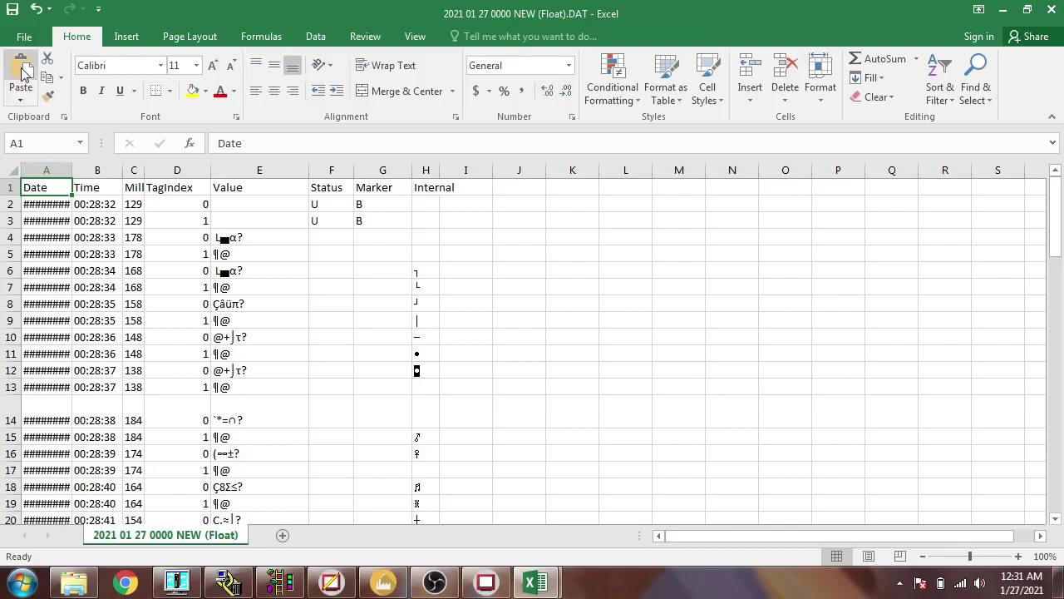
{"action": "left_click", "coordinate": [24, 37]}
Try reopening Float.DAT and keep the already open copy unchanged.
{"action": "left_click", "coordinate": [51, 140]}
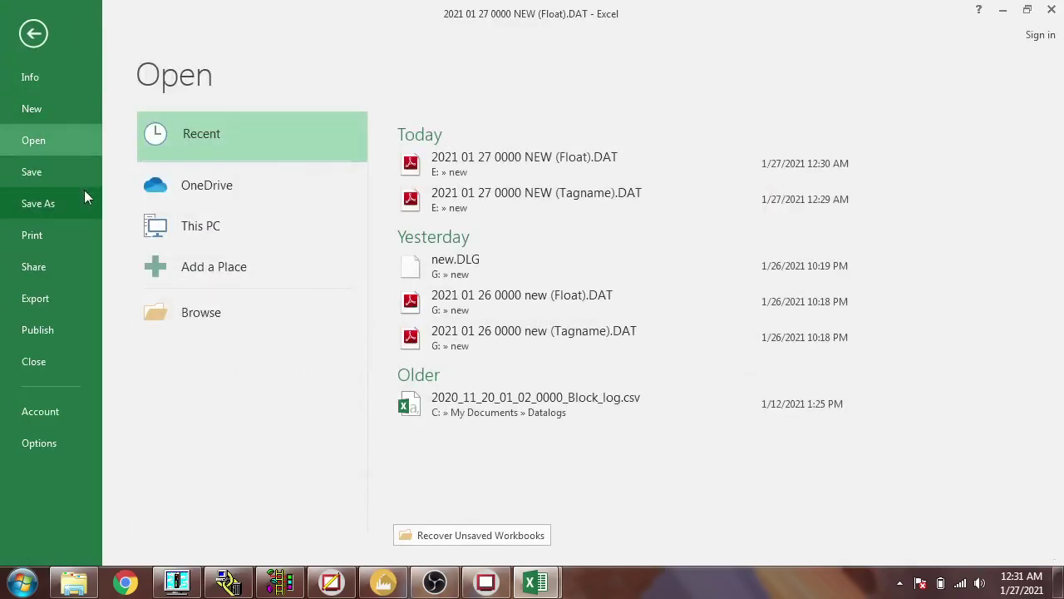
{"action": "left_click", "coordinate": [199, 312]}
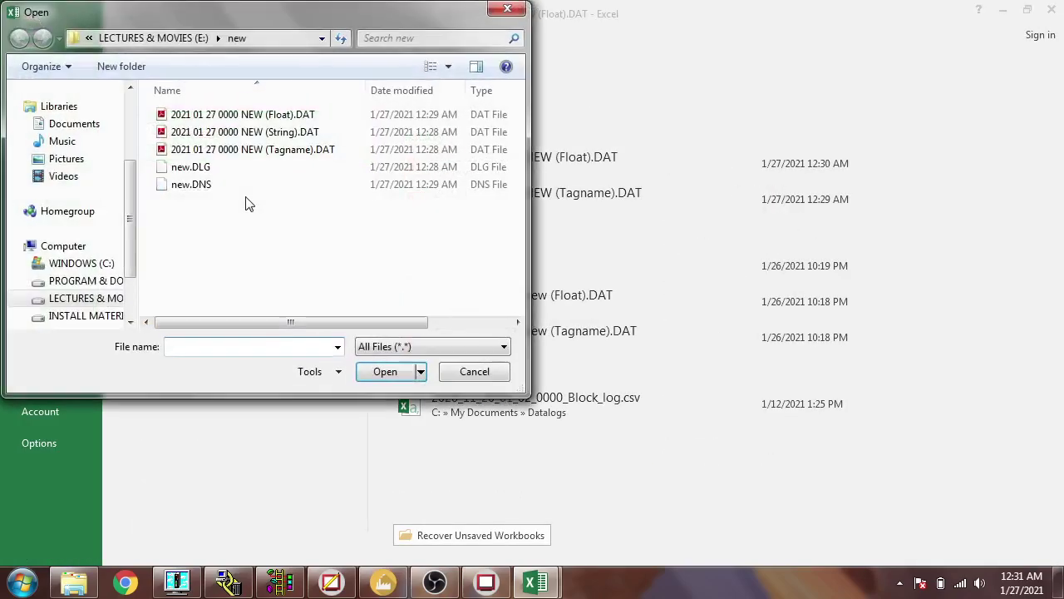
{"action": "double_click", "coordinate": [252, 113]}
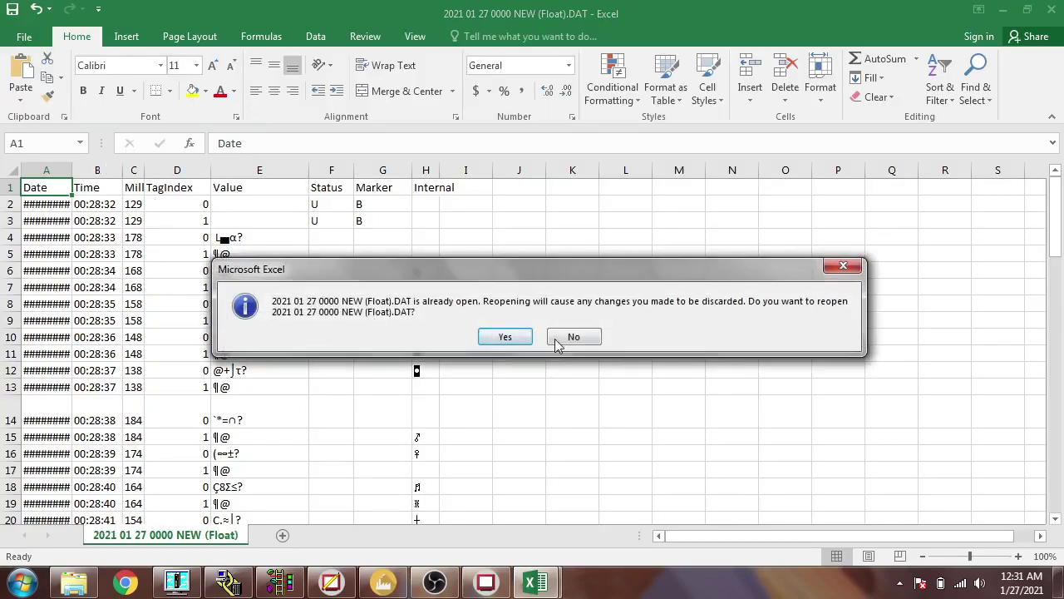
{"action": "left_click", "coordinate": [569, 337]}
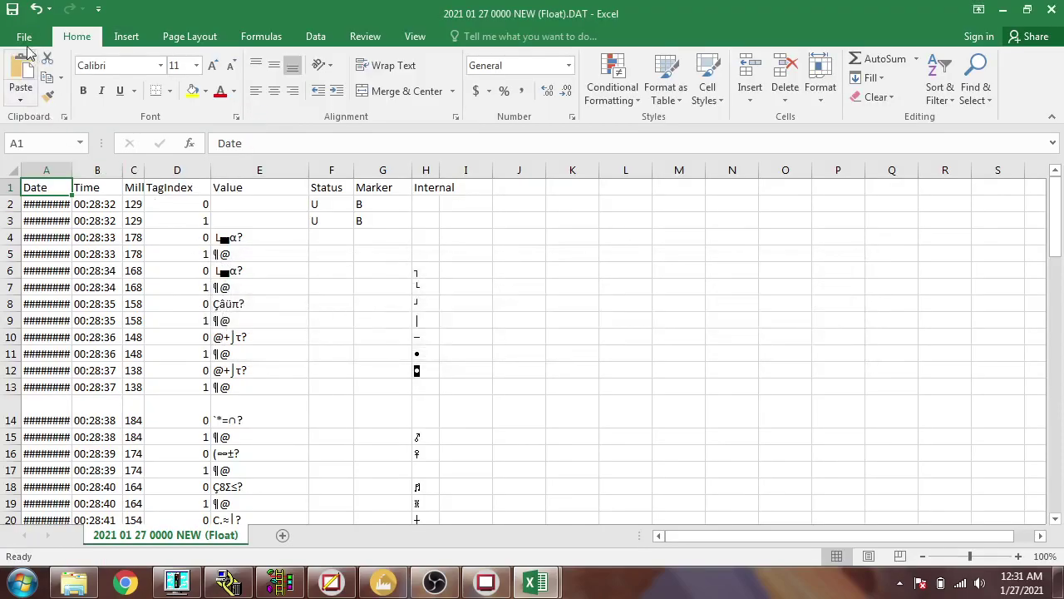
Open String.DAT from E:\new, which holds only column headers.
{"action": "left_click", "coordinate": [25, 42]}
{"action": "left_click", "coordinate": [49, 142]}
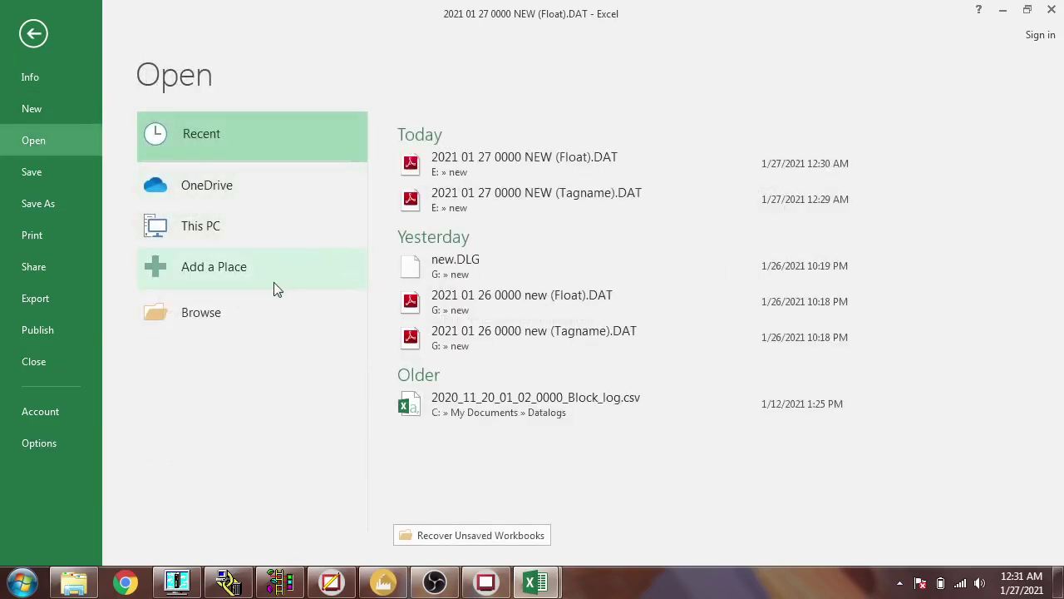
{"action": "left_click", "coordinate": [316, 309]}
{"action": "double_click", "coordinate": [314, 135]}
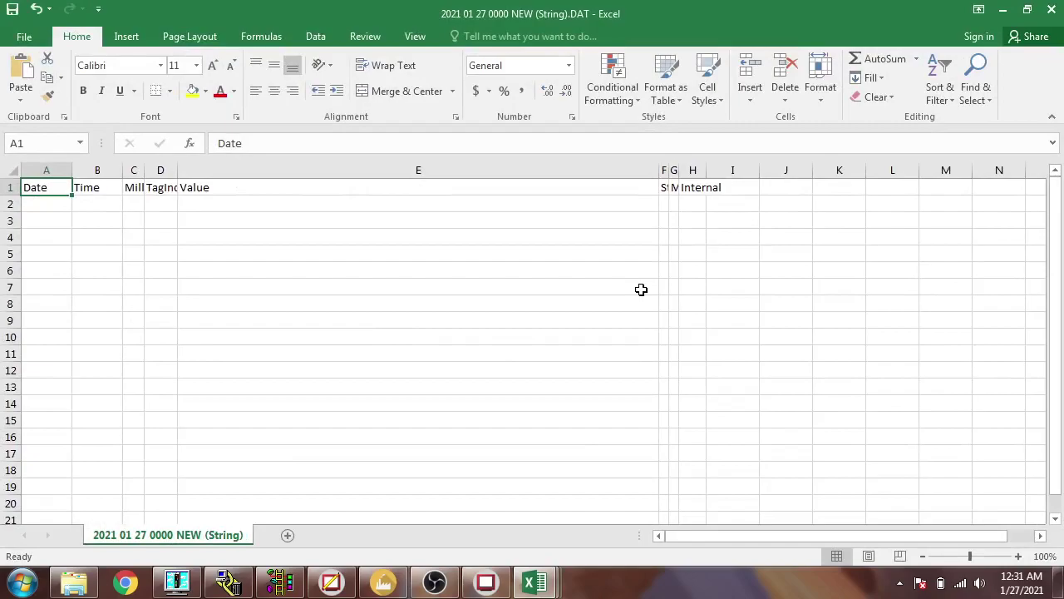
{"action": "right_click", "coordinate": [534, 582]}
Close the String log, then close the Tagname and Float logs with Don't Save.
{"action": "left_click", "coordinate": [547, 537]}
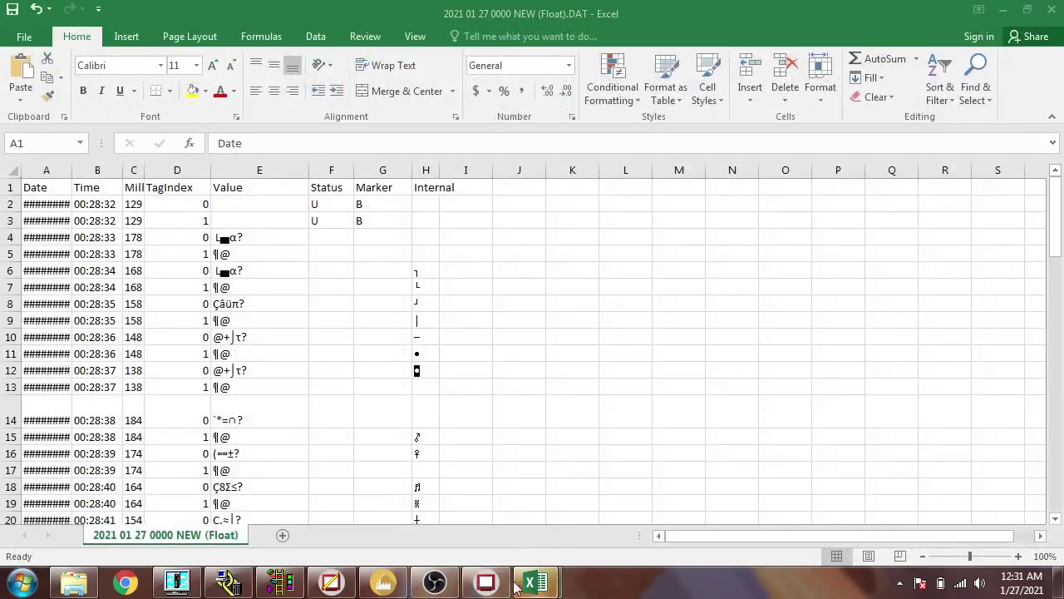
{"action": "right_click", "coordinate": [536, 582]}
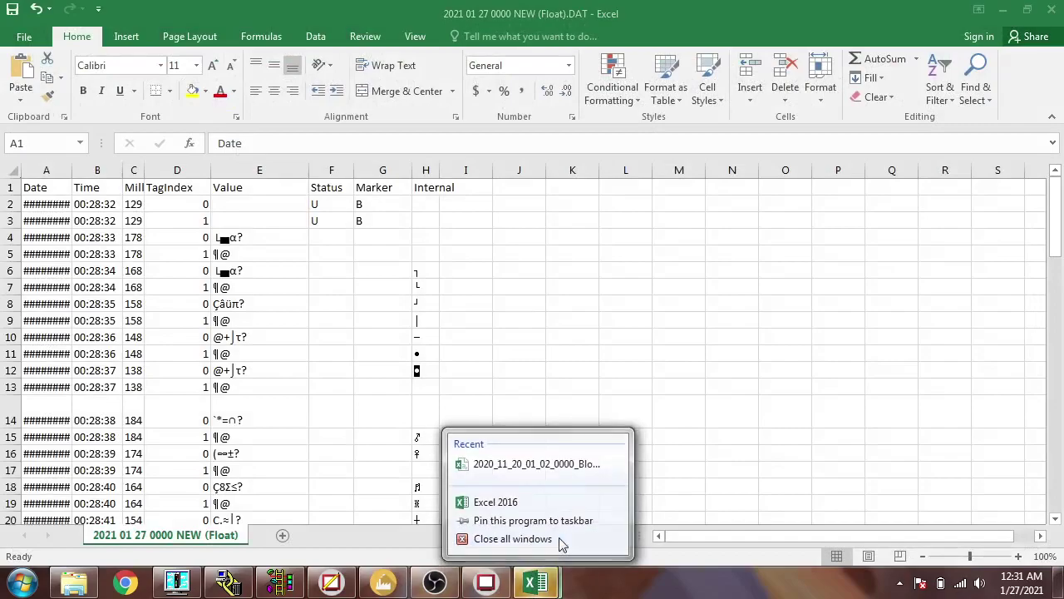
{"action": "left_click", "coordinate": [560, 545]}
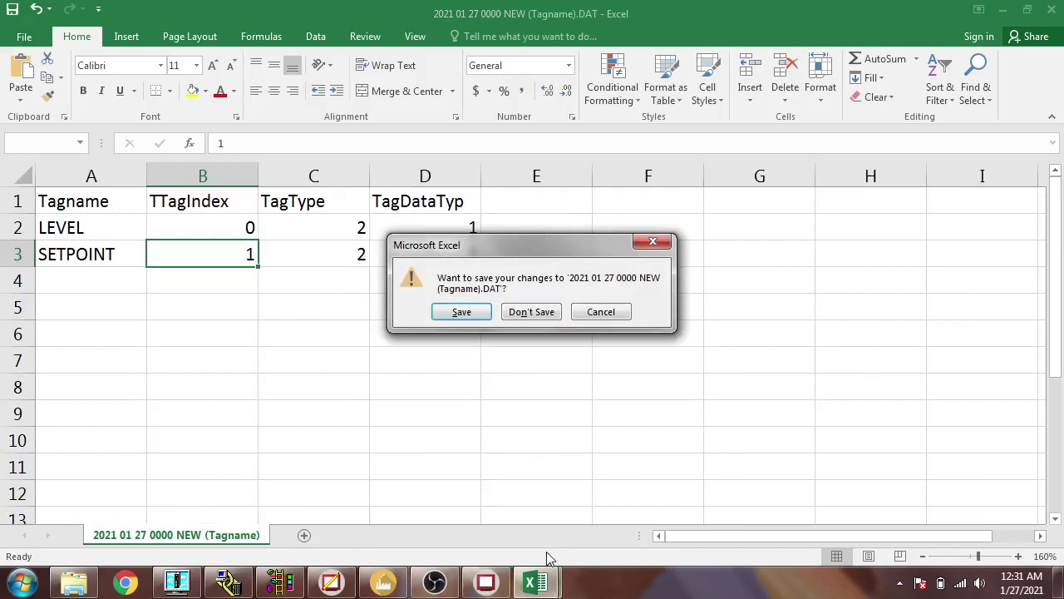
{"action": "left_click", "coordinate": [536, 315]}
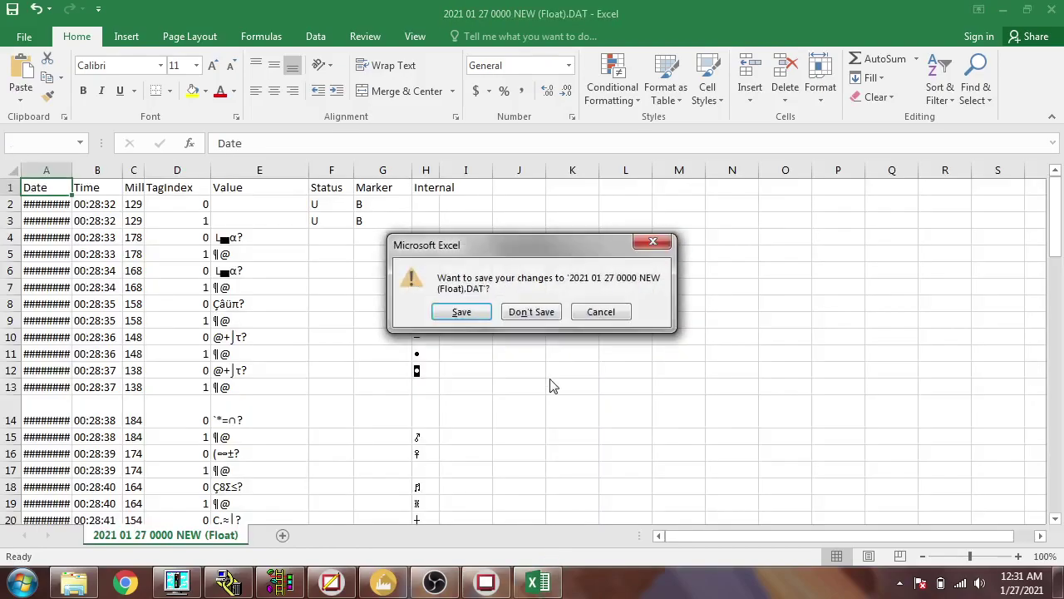
{"action": "left_click", "coordinate": [544, 315]}
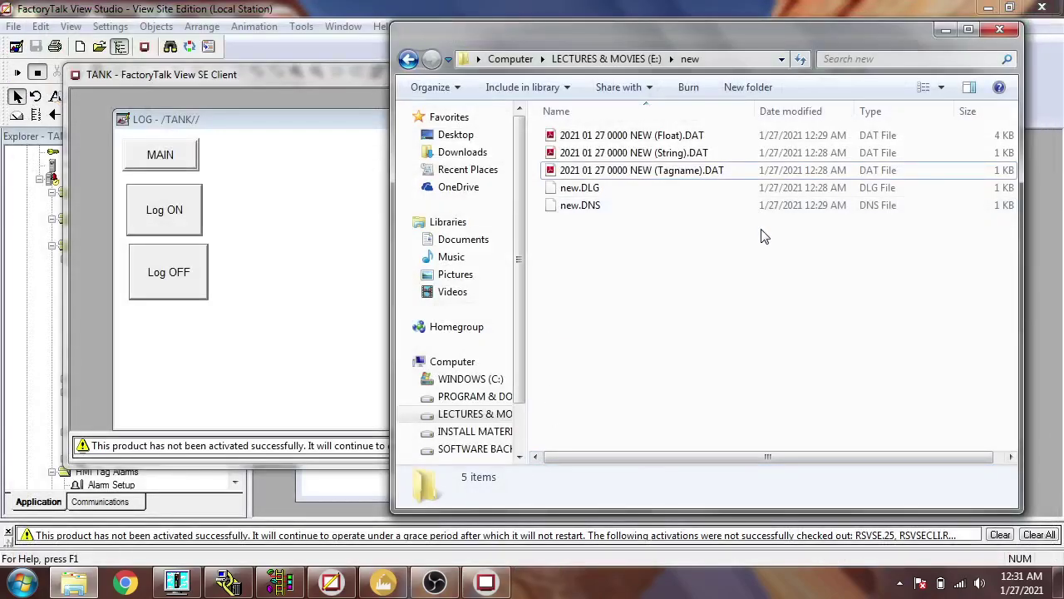
Close the 'new' log folder window to reveal the LOG display's Log ON/OFF buttons, then bring OBS forward.
{"action": "left_click", "coordinate": [999, 29]}
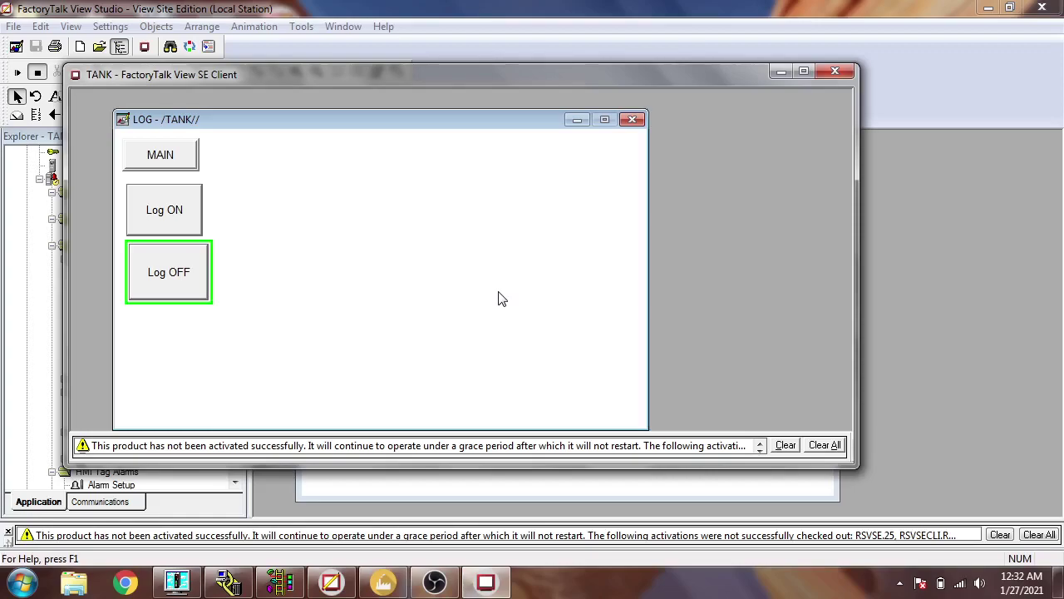
{"action": "left_click", "coordinate": [434, 582]}
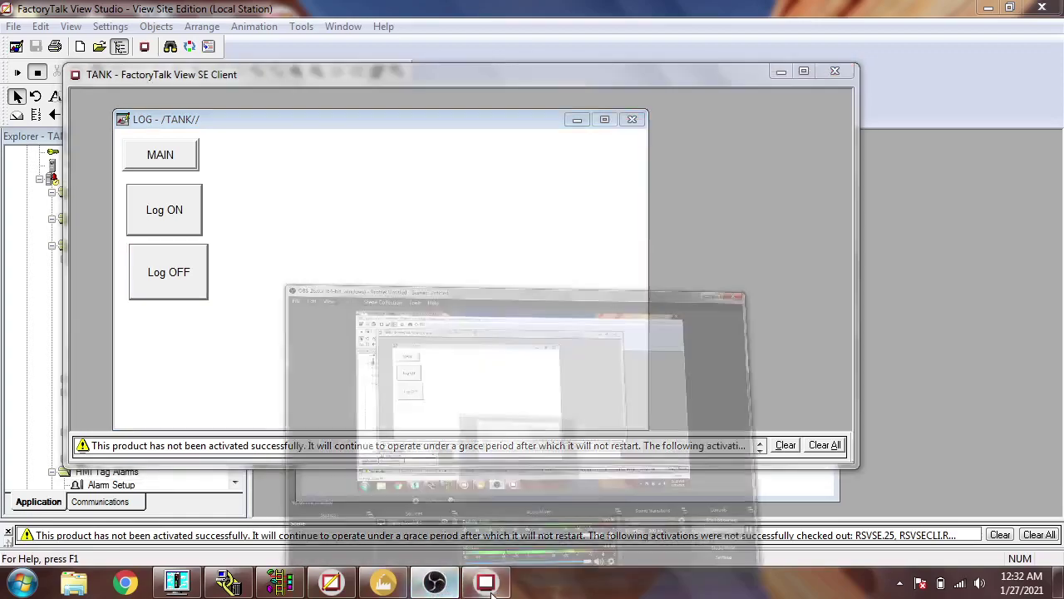